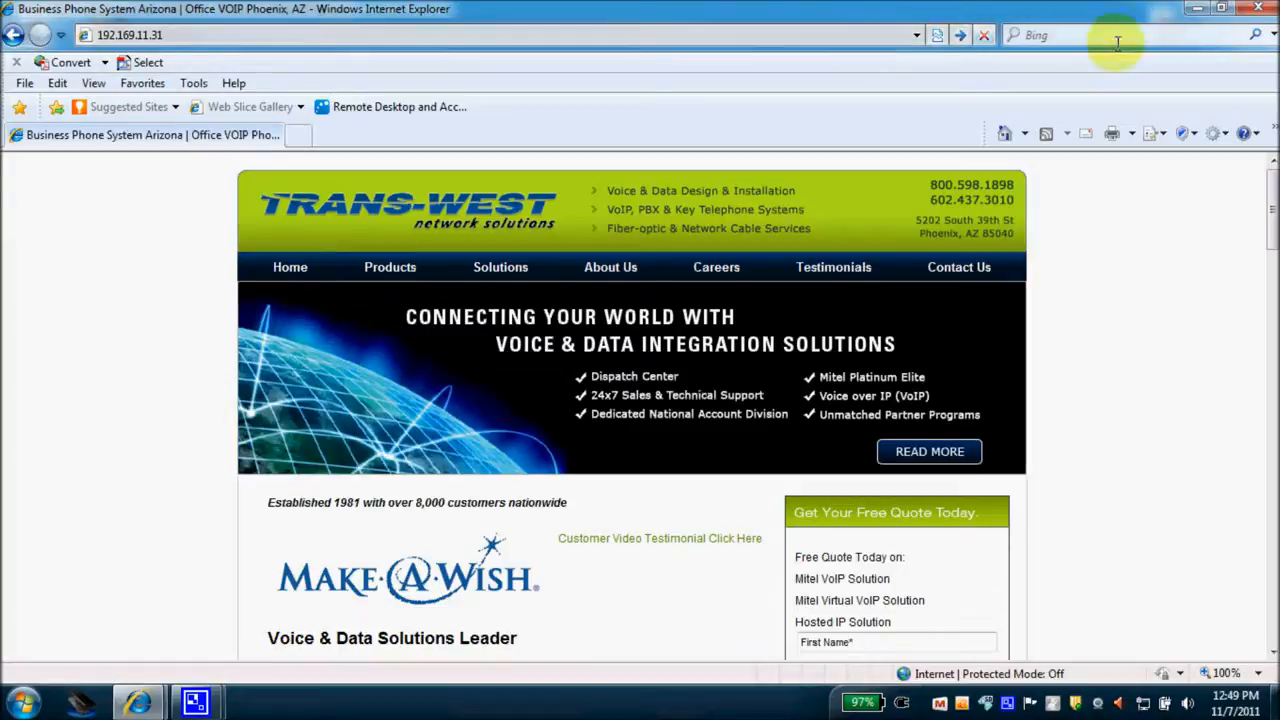
- Log in to the Mitel 5000 web portal with the credentials already filled in
left_click(1197, 17)
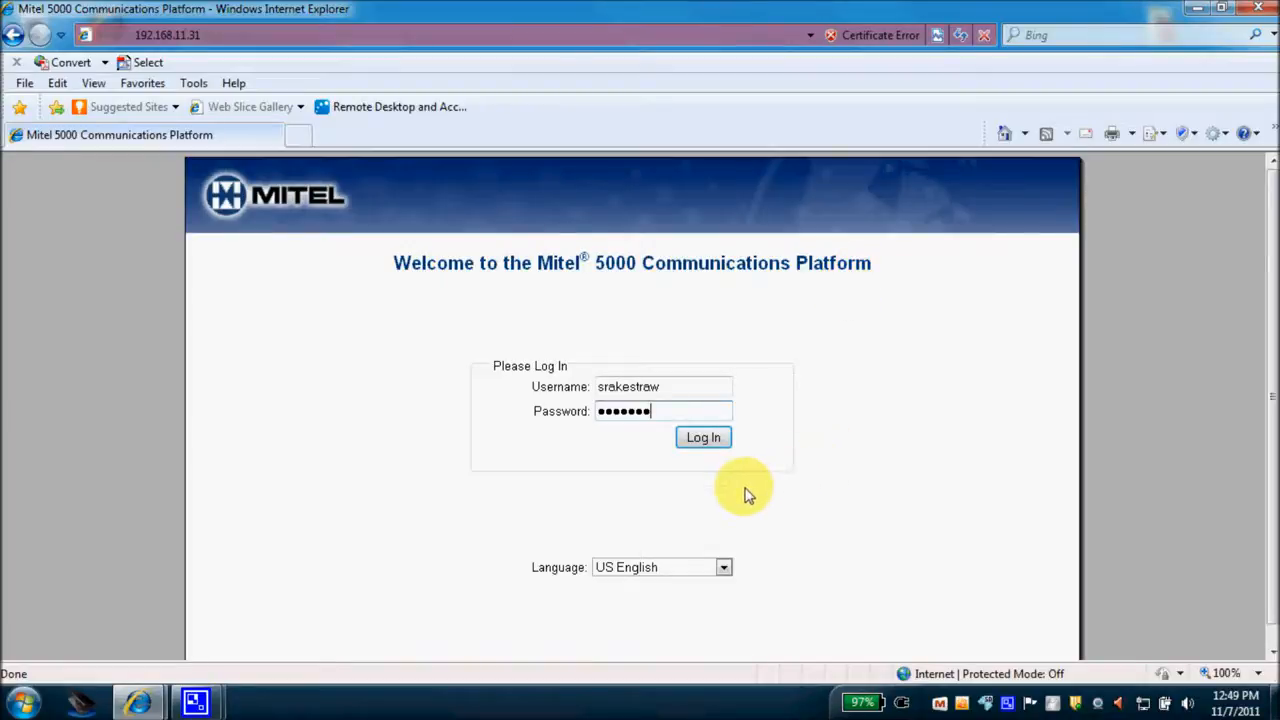
left_click(704, 440)
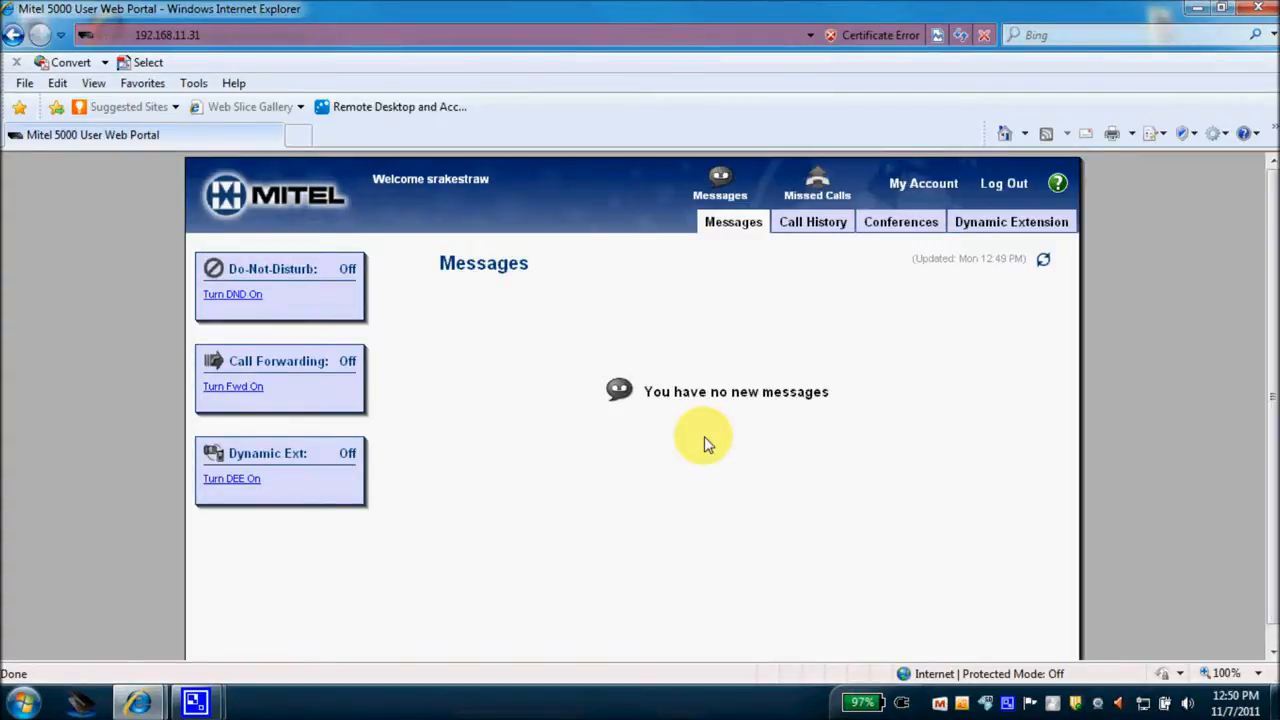
- Save Do-Not-Disturb with the message OUT OF TOWN 'TIL and the custom text "Nov 12th", and turn it off again
left_click(244, 302)
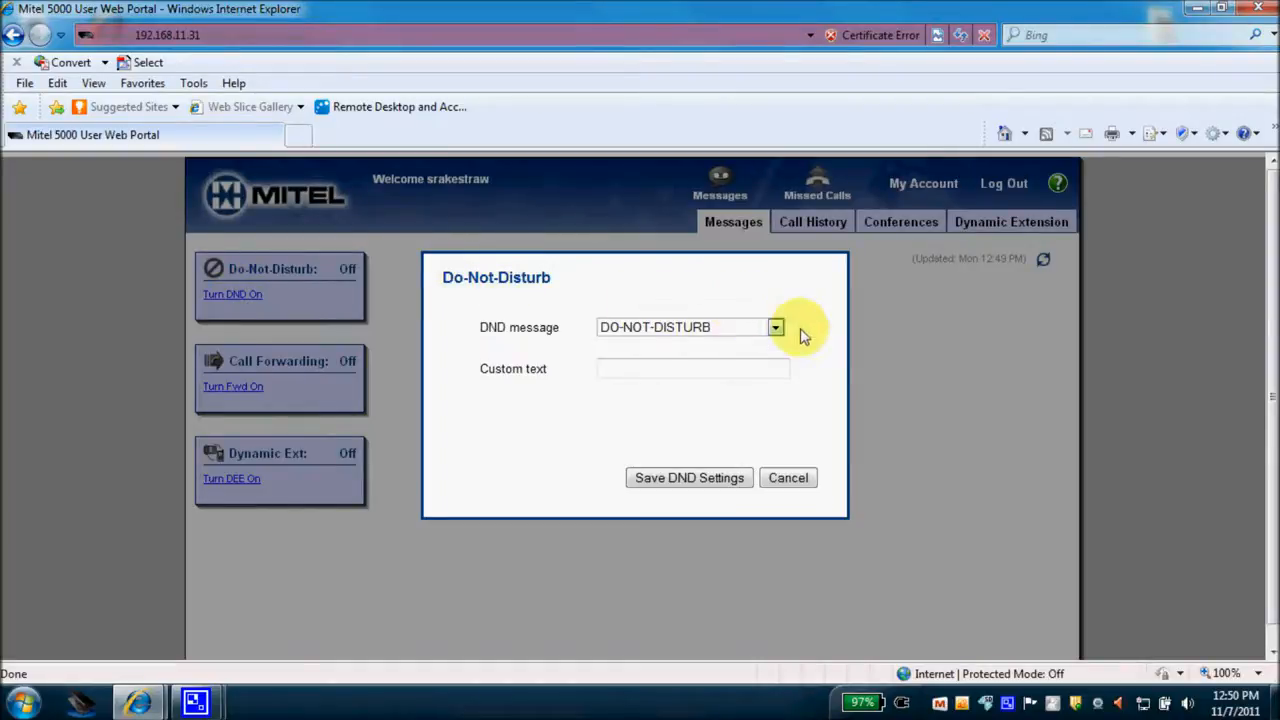
left_click(775, 329)
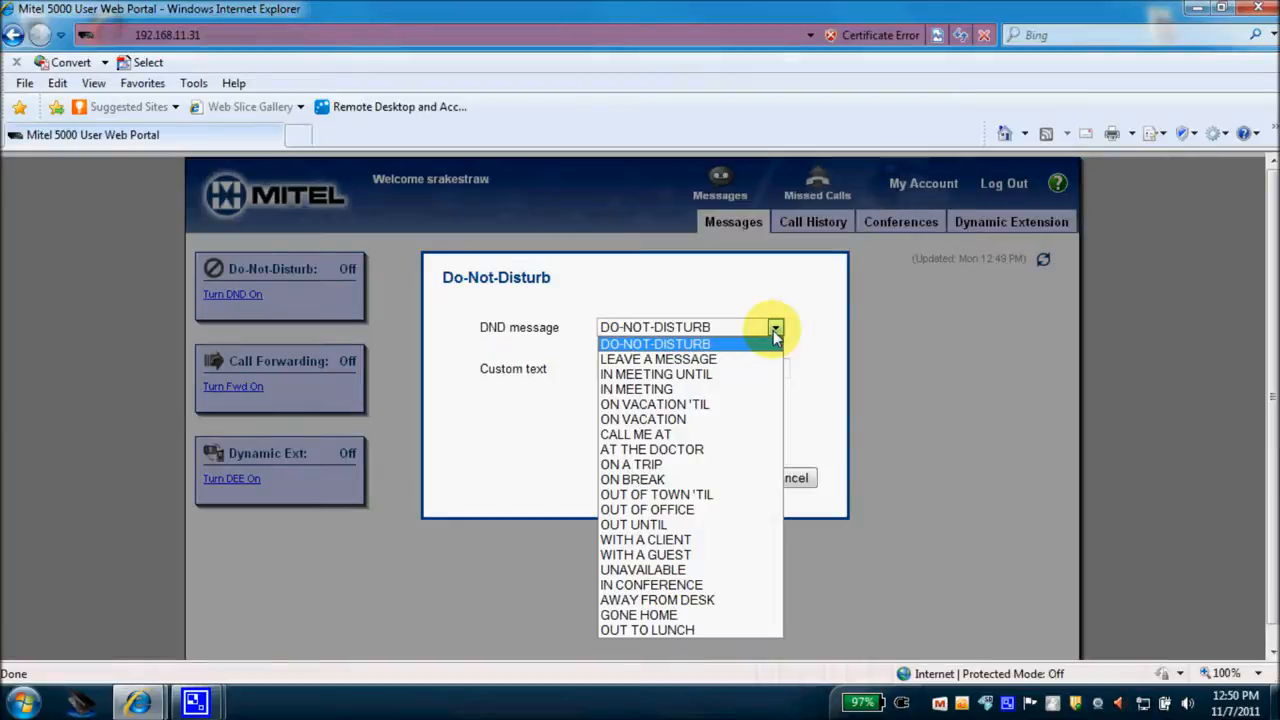
left_click(690, 497)
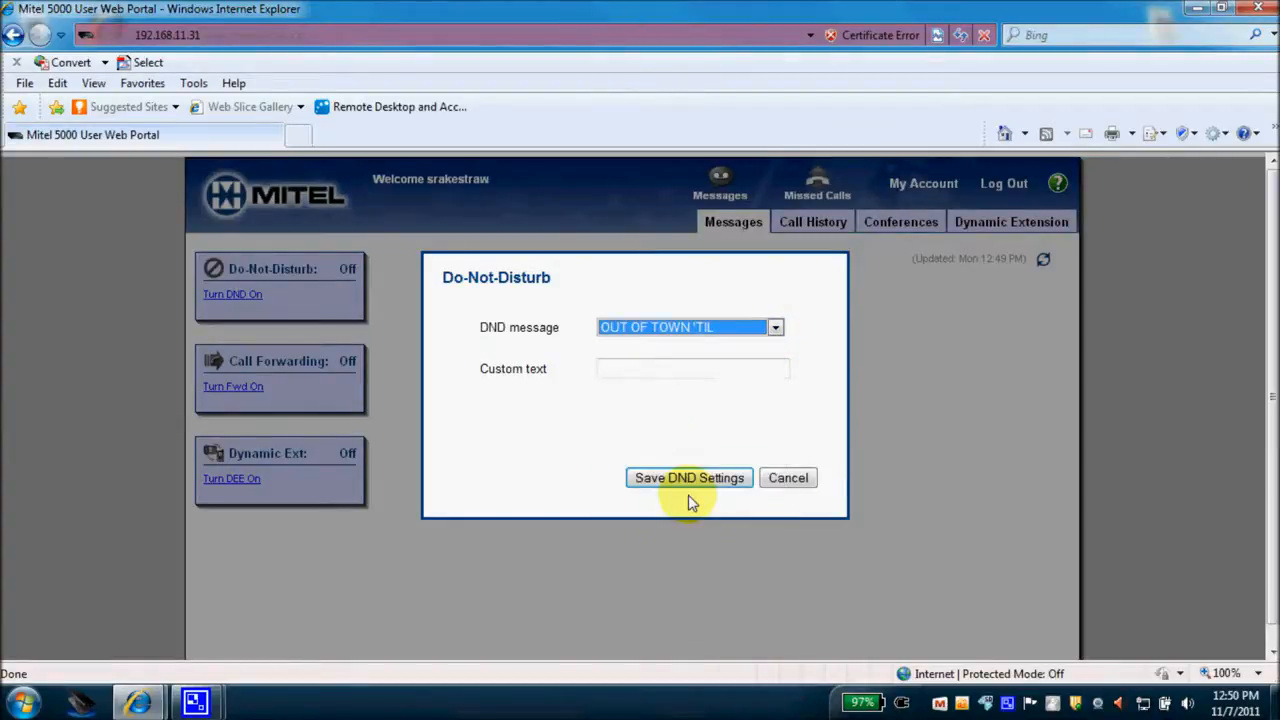
left_click(655, 370)
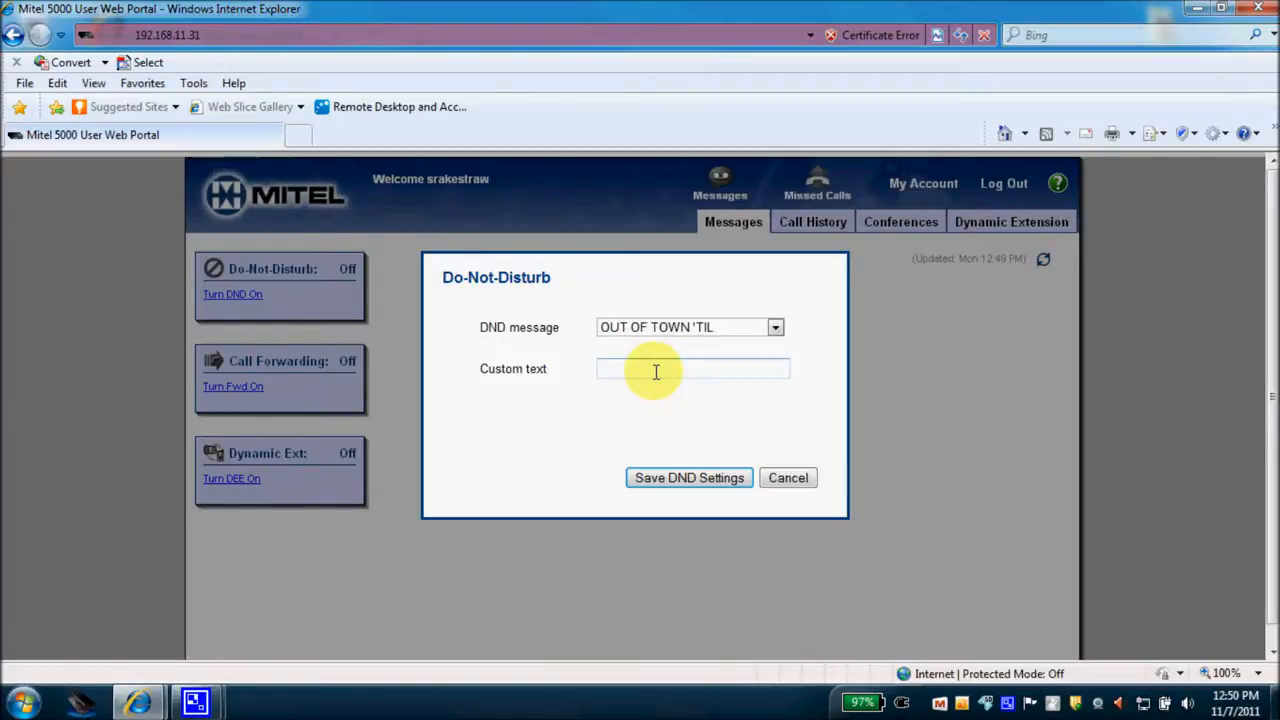
type("Nov 12th")
left_click(665, 478)
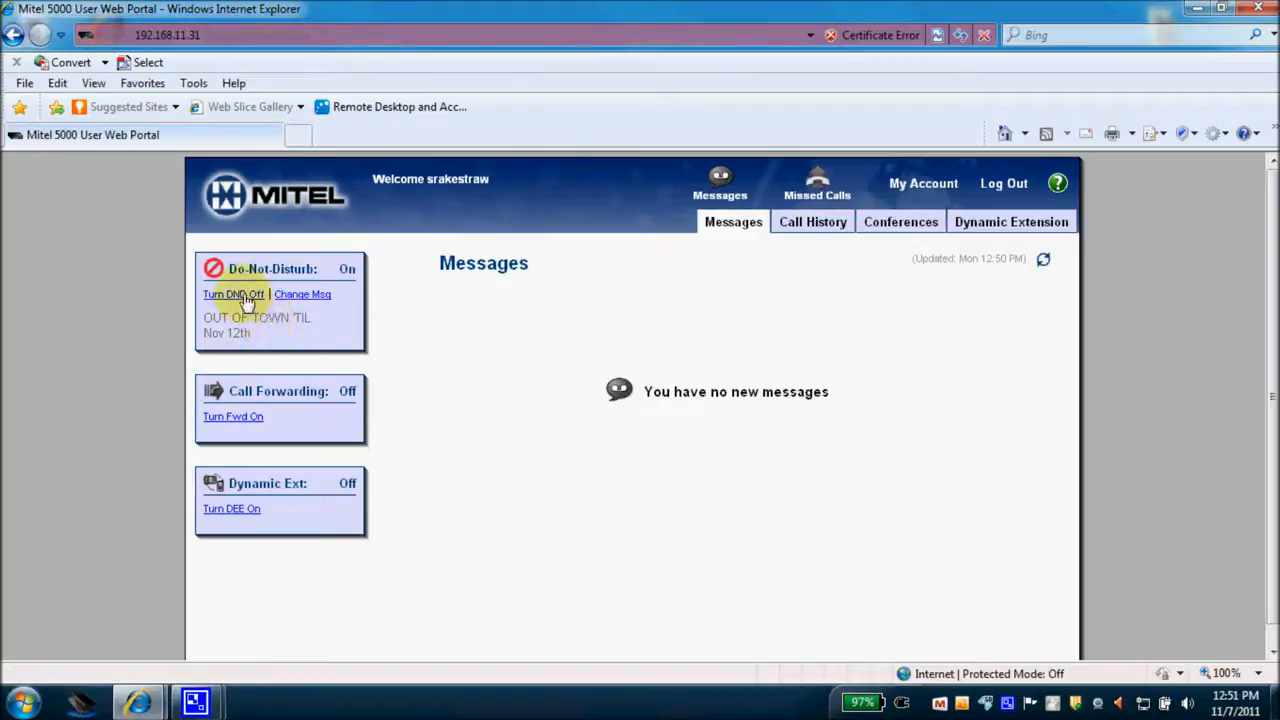
left_click(246, 297)
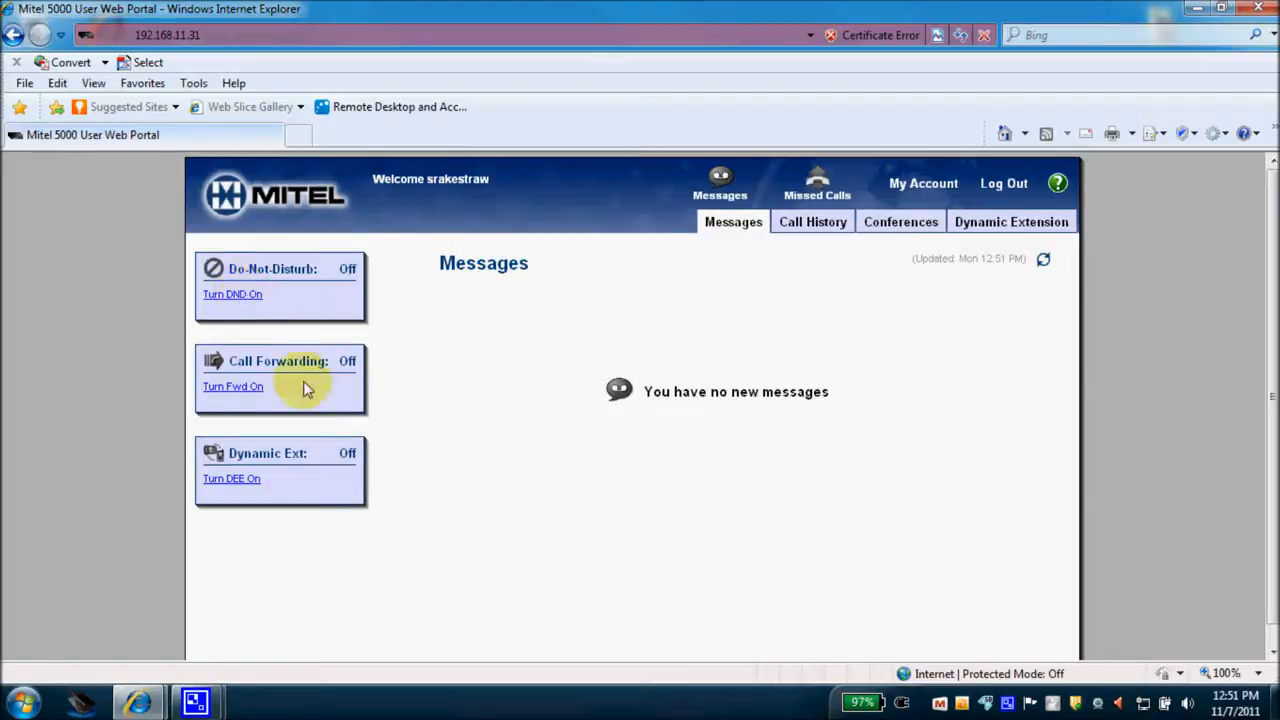
- Save call forwarding as Always to an Outside Number, entering the destination phone number with its leading access digit, and turn forwarding off again
left_click(239, 392)
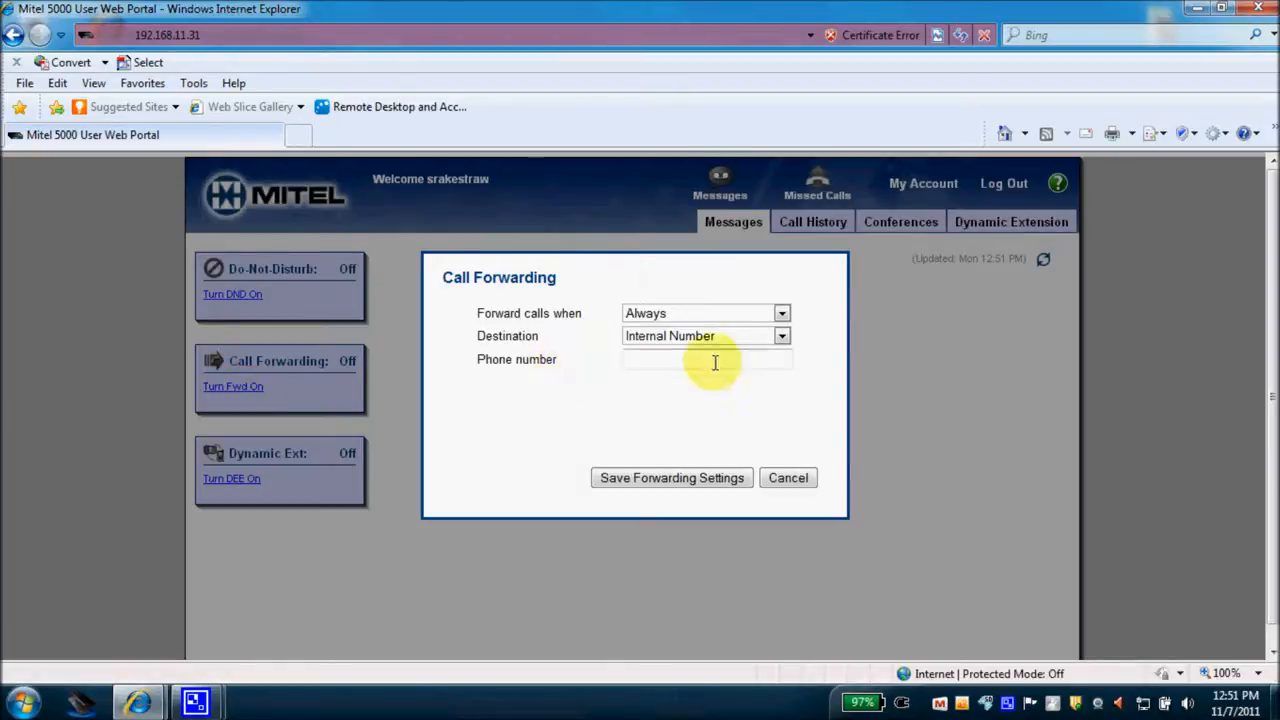
left_click(782, 314)
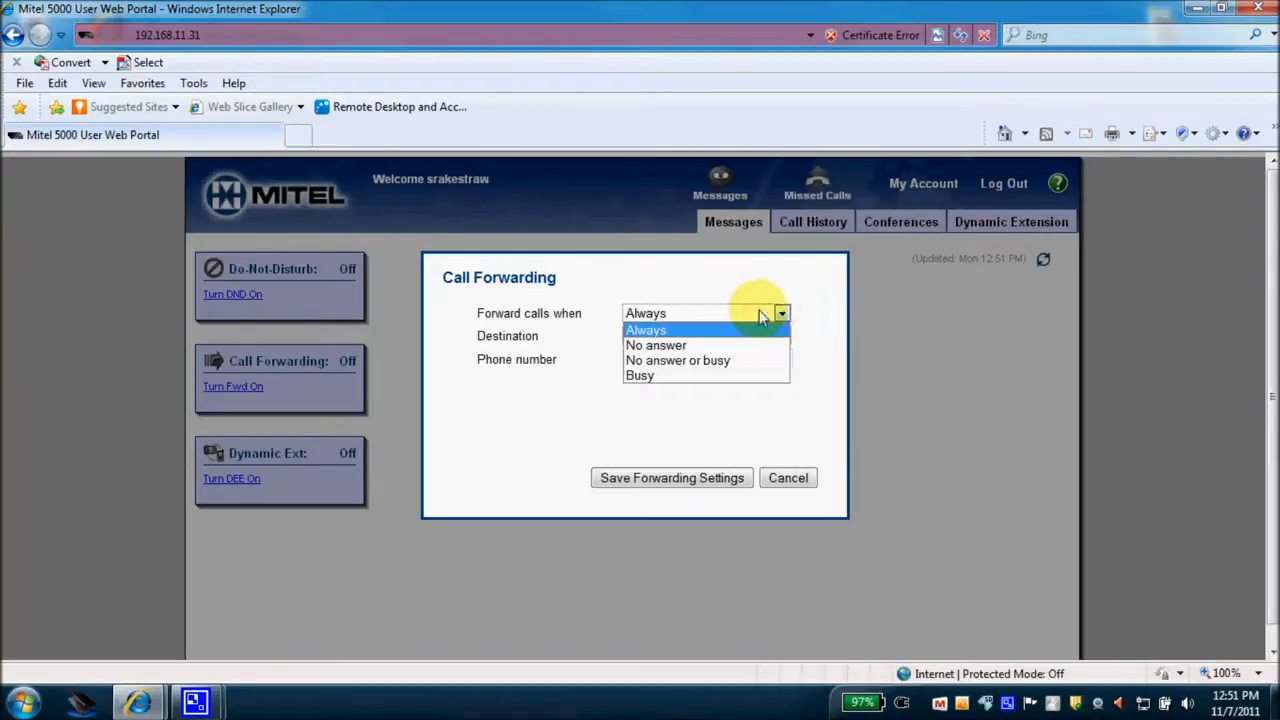
left_click(736, 311)
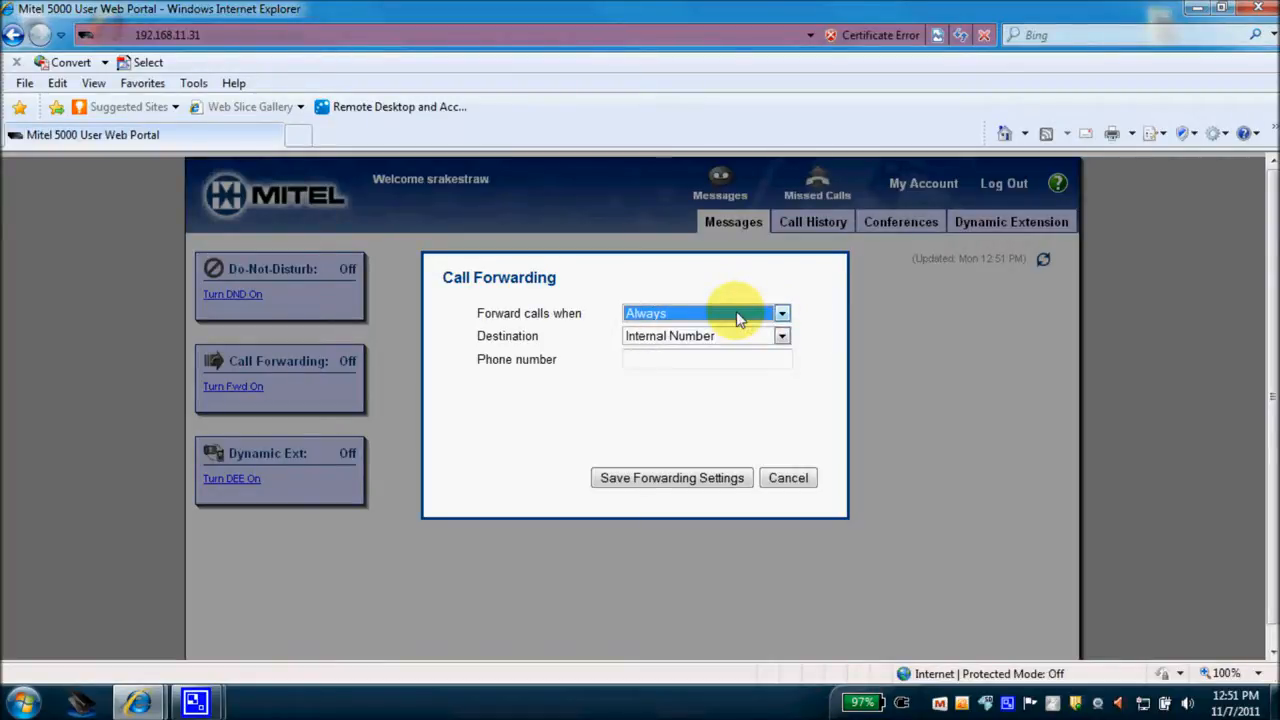
left_click(783, 338)
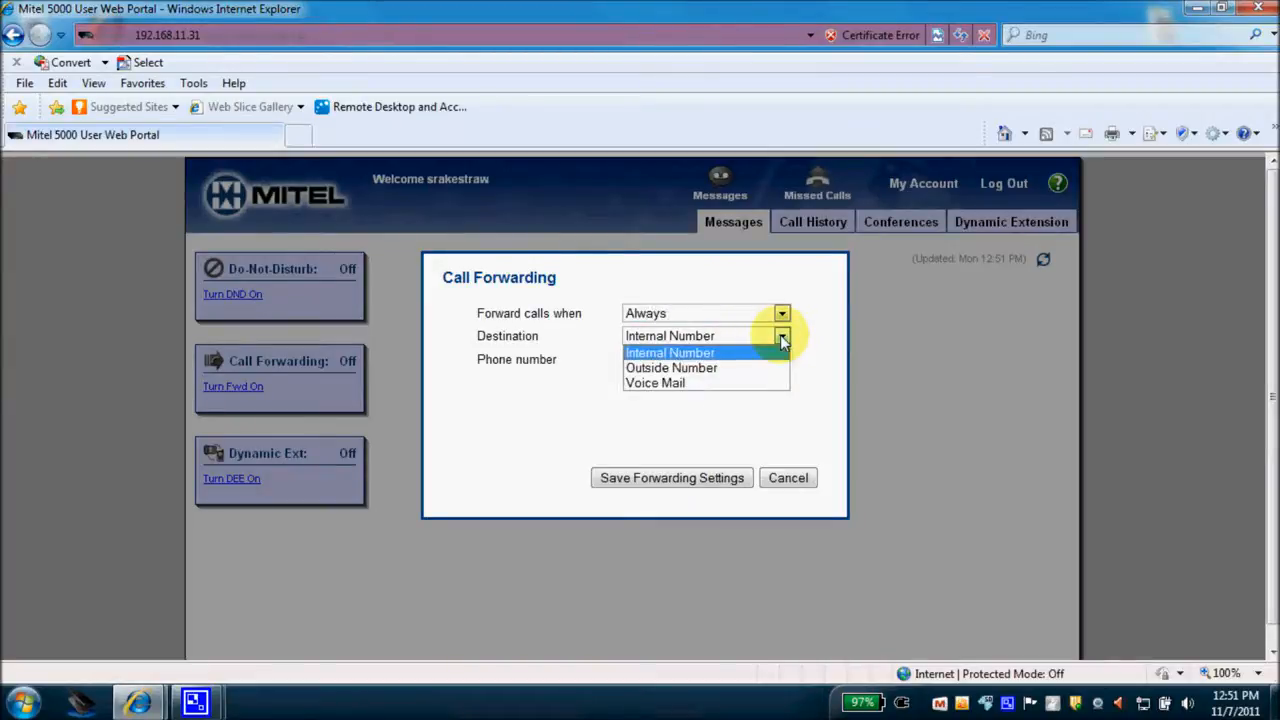
left_click(745, 377)
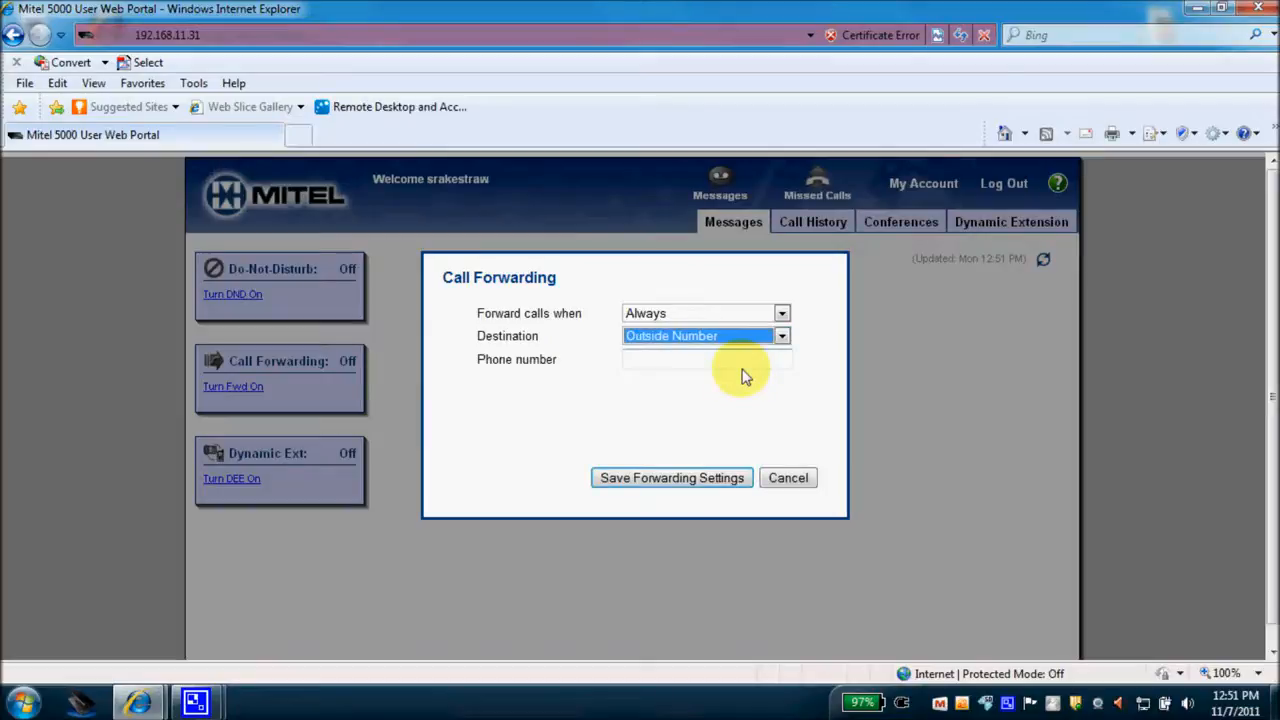
left_click(672, 361)
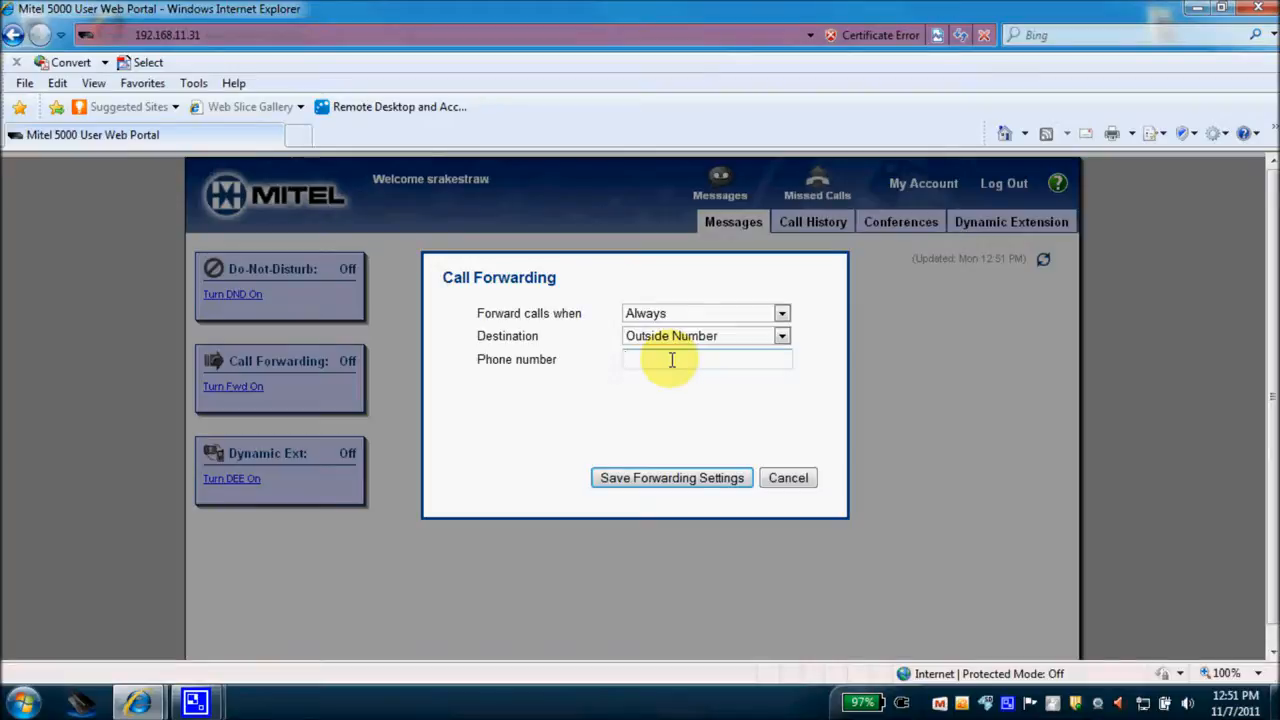
type("8")
type("6025551212")
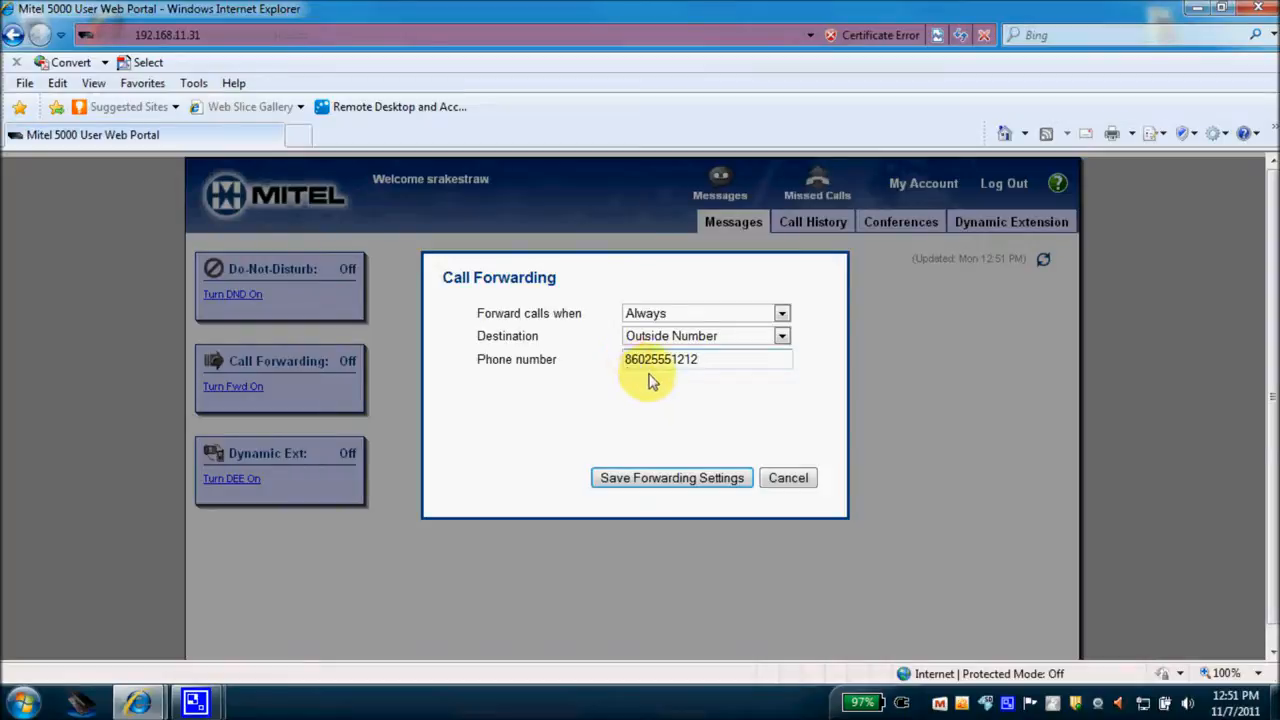
left_click(681, 481)
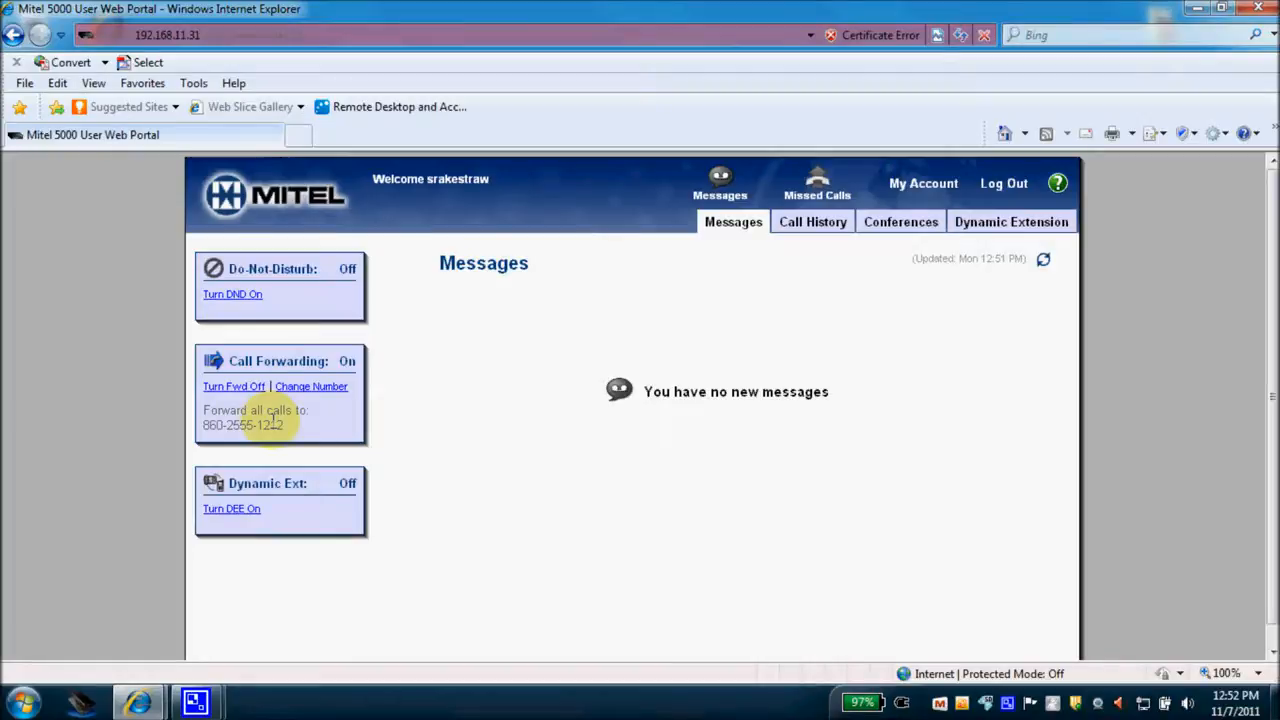
left_click(253, 388)
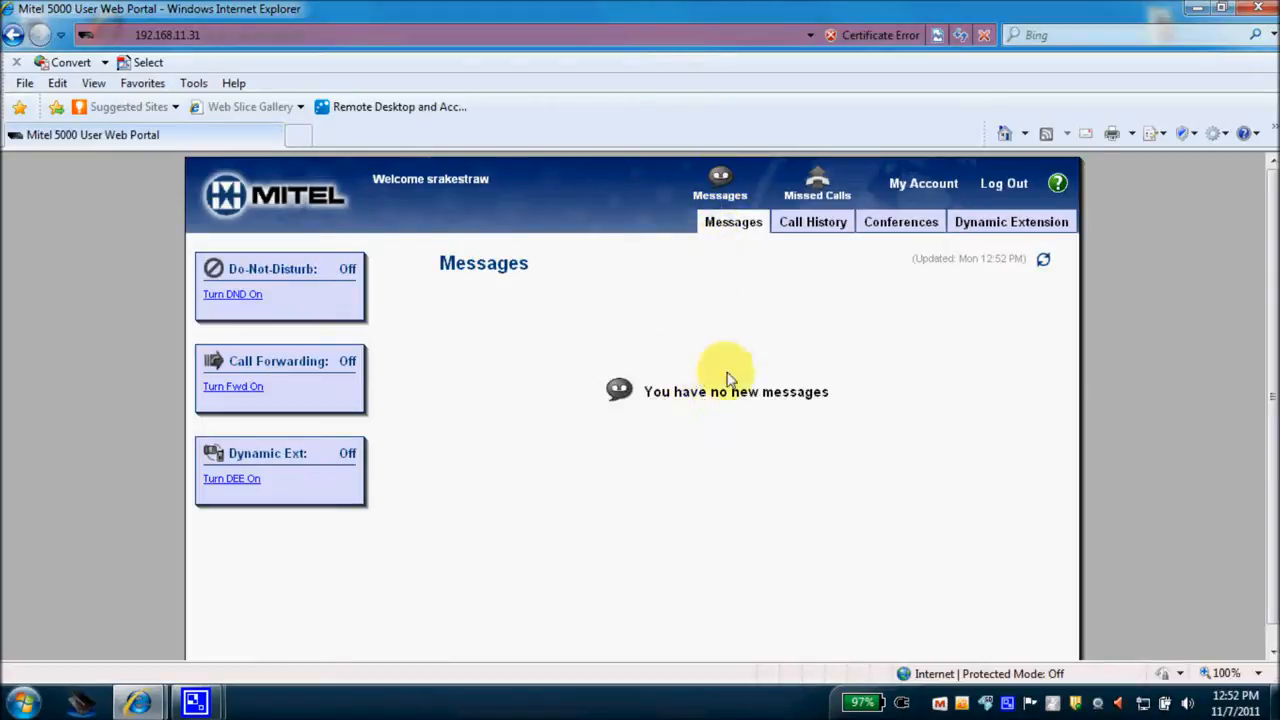
- Open the call history and look over its missed, dialed and received call categories
left_click(813, 224)
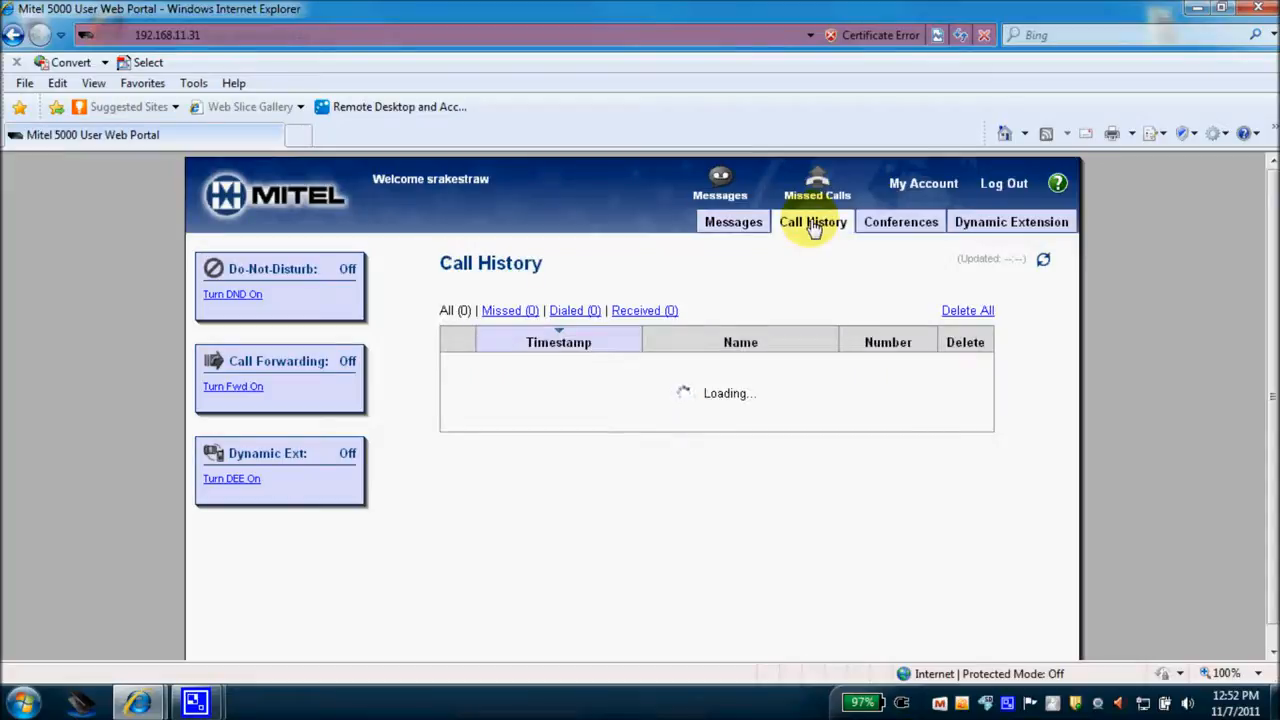
scroll(760, 250, "down", 1)
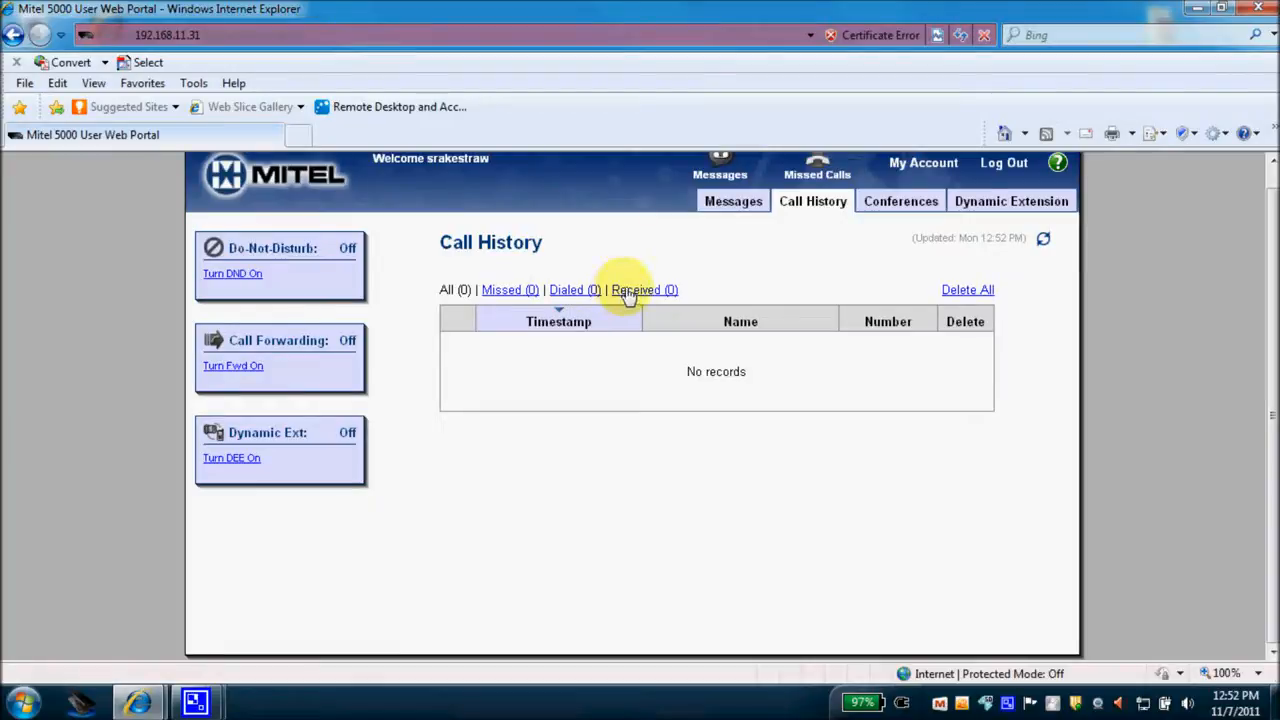
triple_click(950, 292)
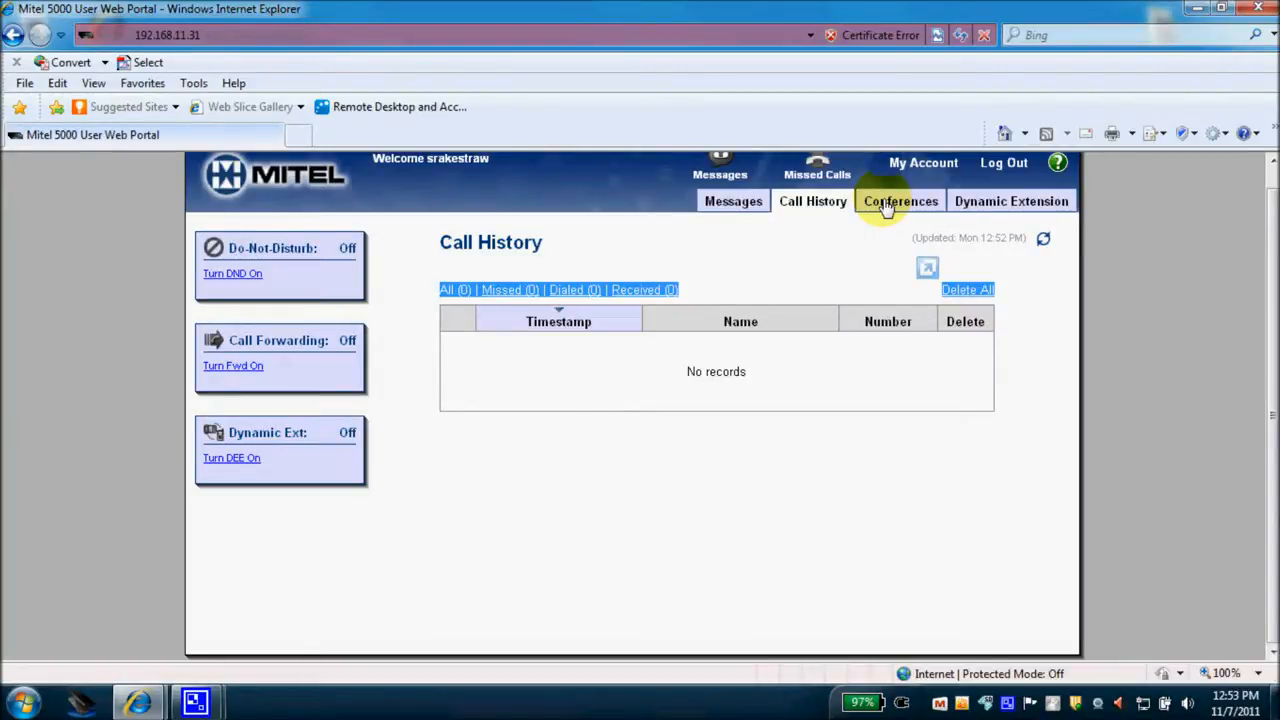
left_click(866, 249)
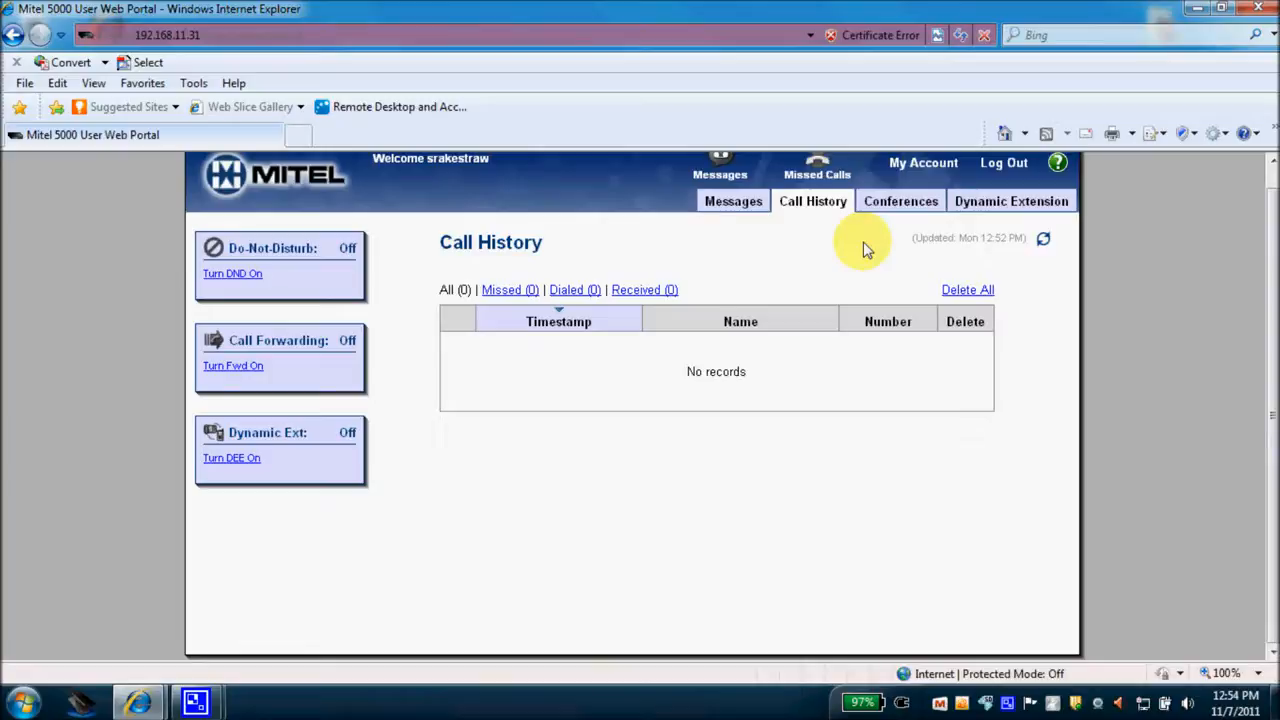
- Create a Meet-Me conference with blank name and description, and delete its access code
left_click(899, 204)
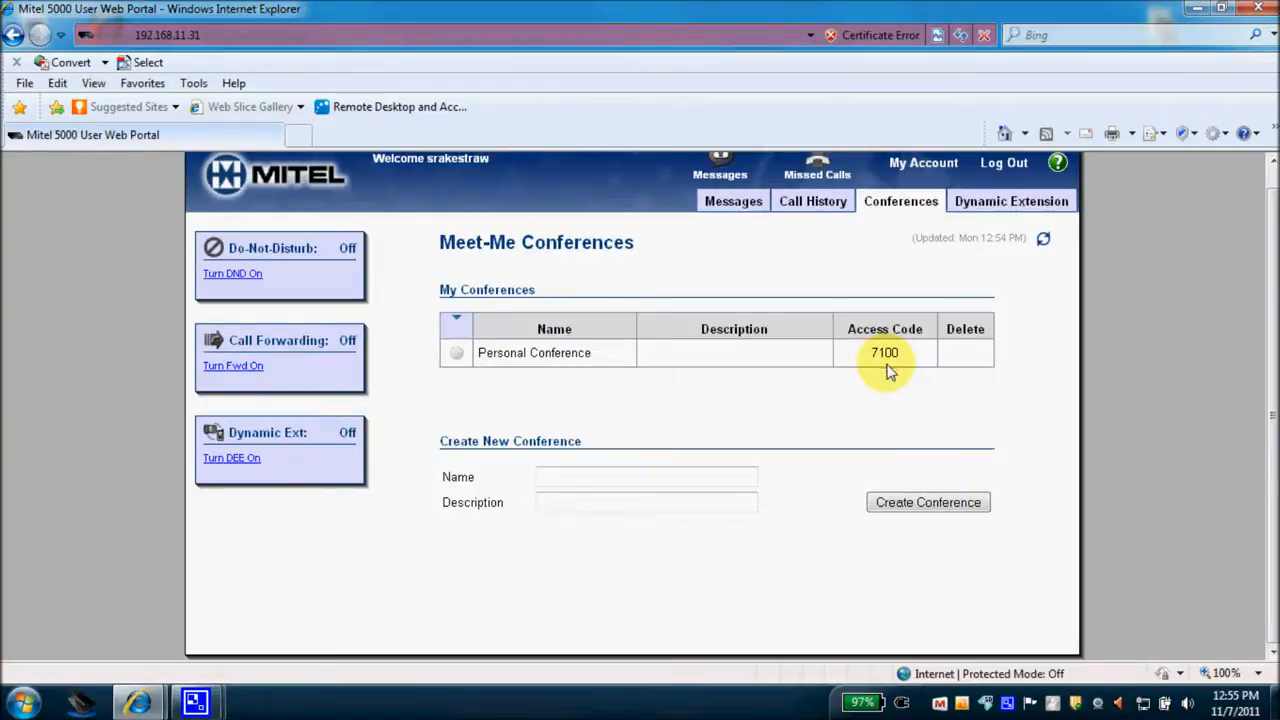
left_click(897, 510)
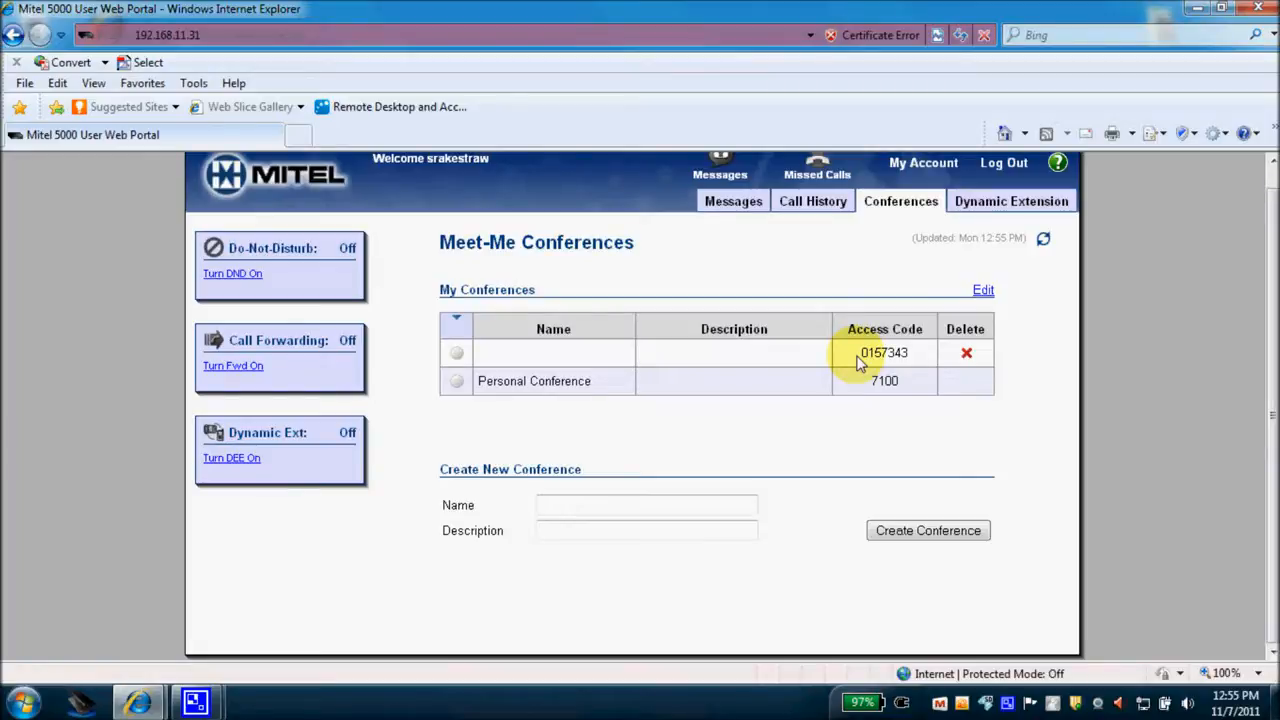
left_click(966, 356)
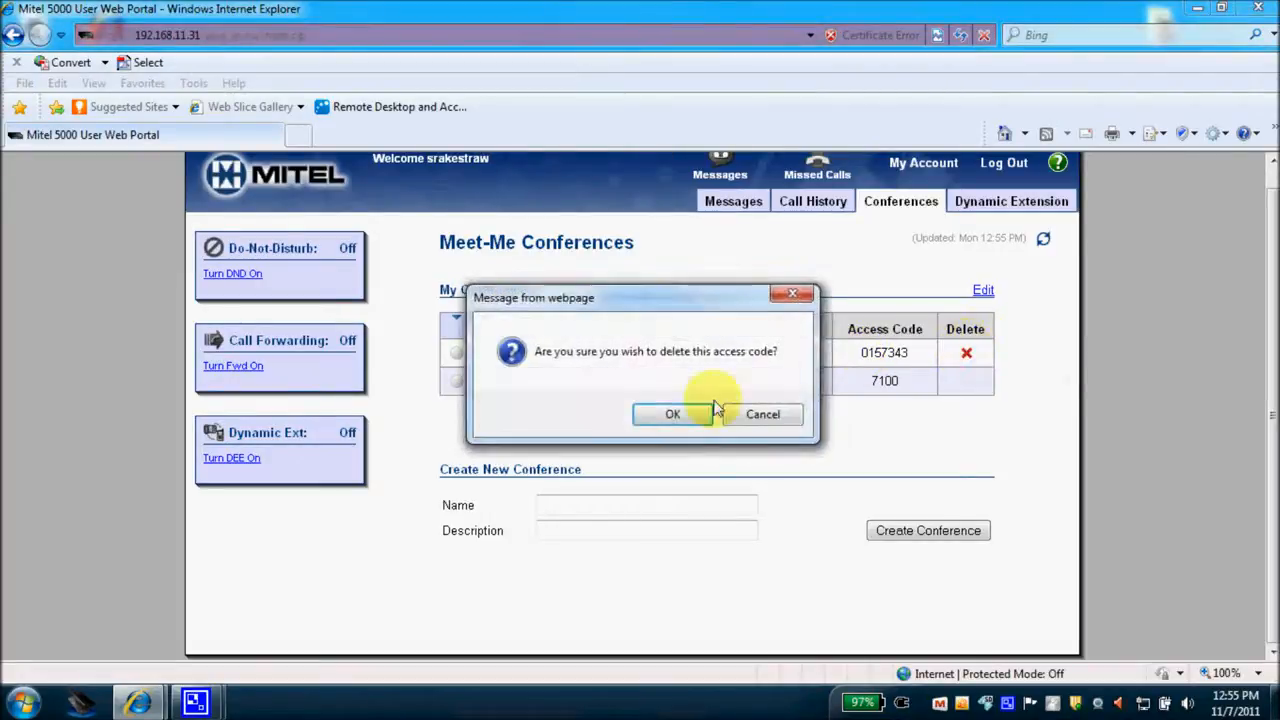
left_click(659, 416)
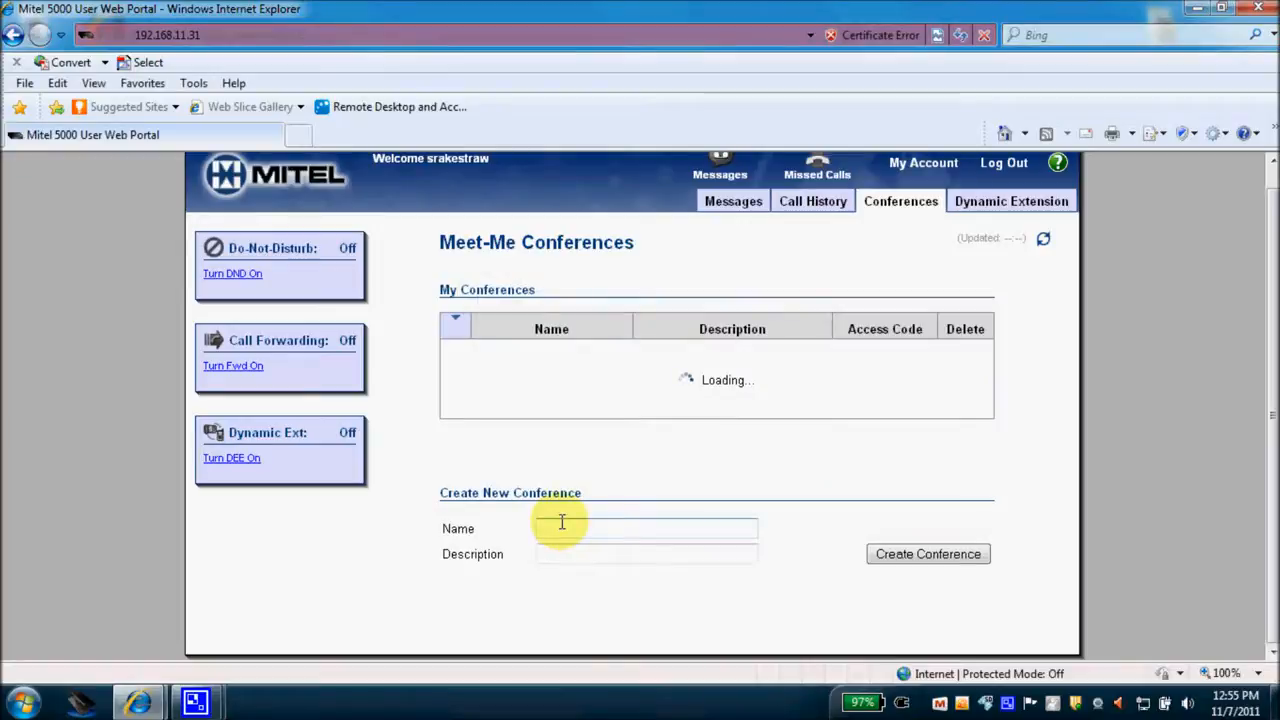
- Create a Meet-Me conference named Sales with the description Weekly, and delete it again
left_click(573, 475)
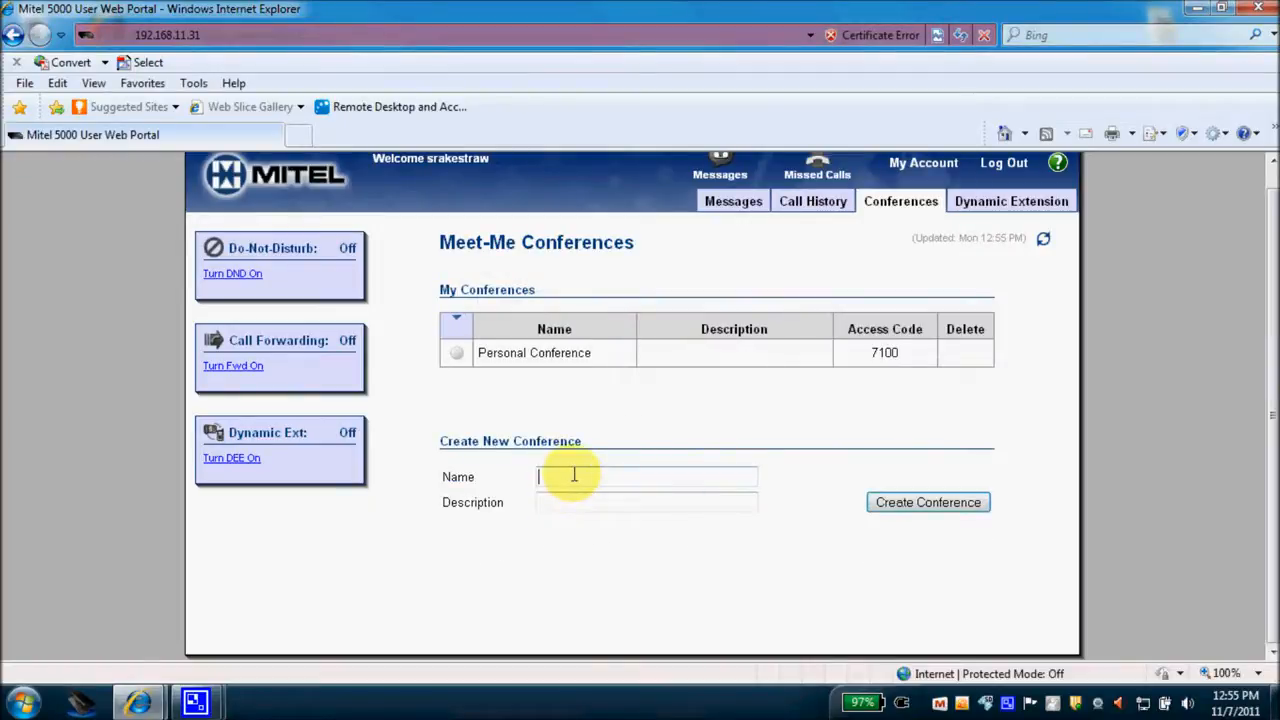
type("Sales")
left_click(556, 506)
type("Weekl")
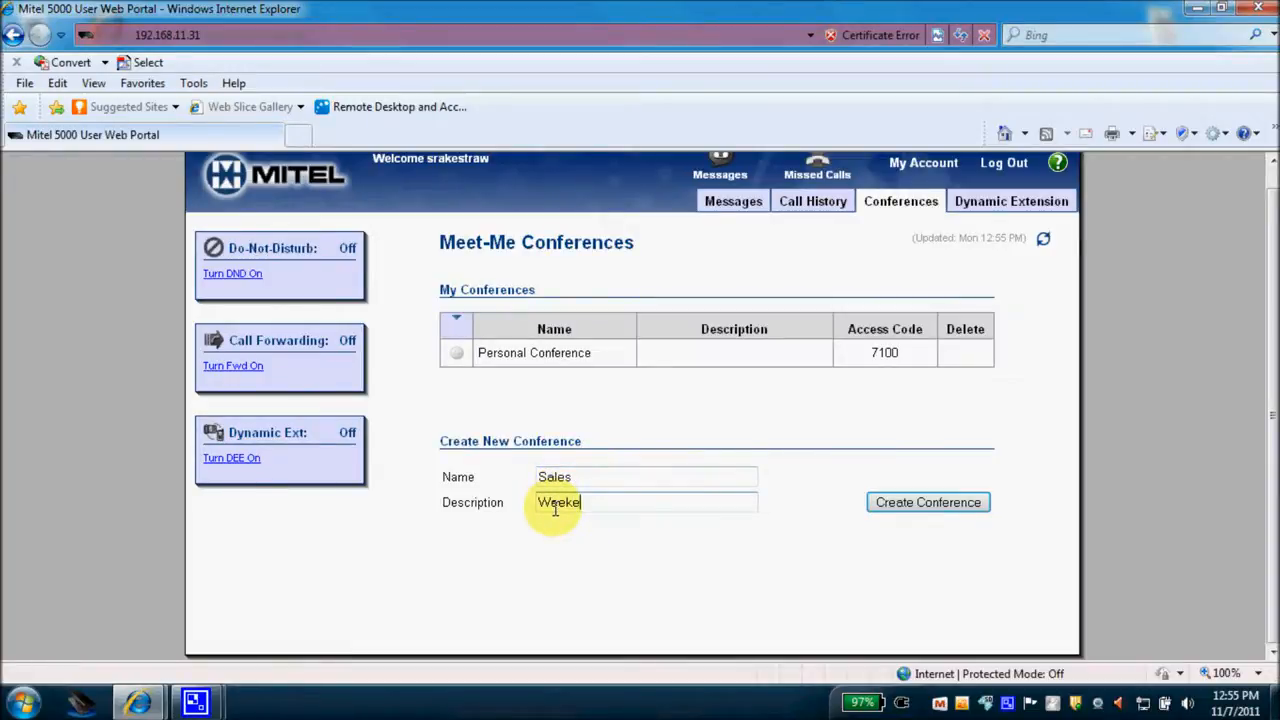
key("BackSpace")
type("ly")
left_click(874, 503)
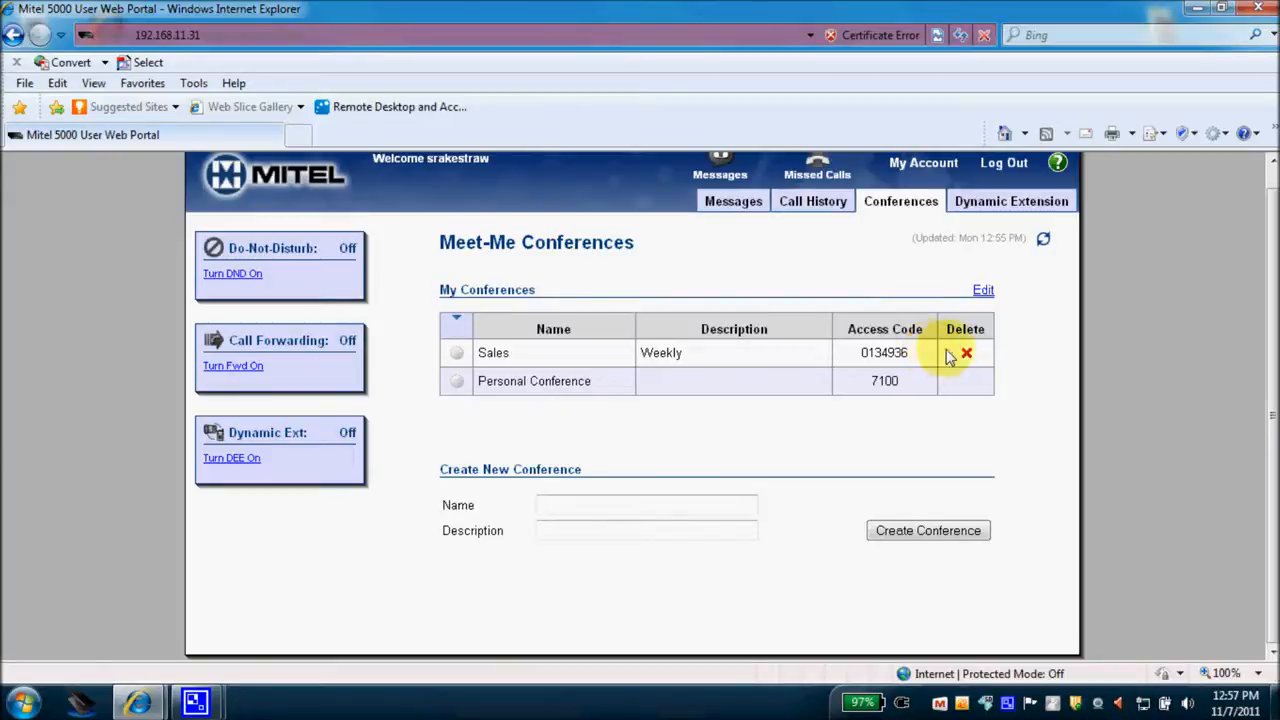
left_click(966, 355)
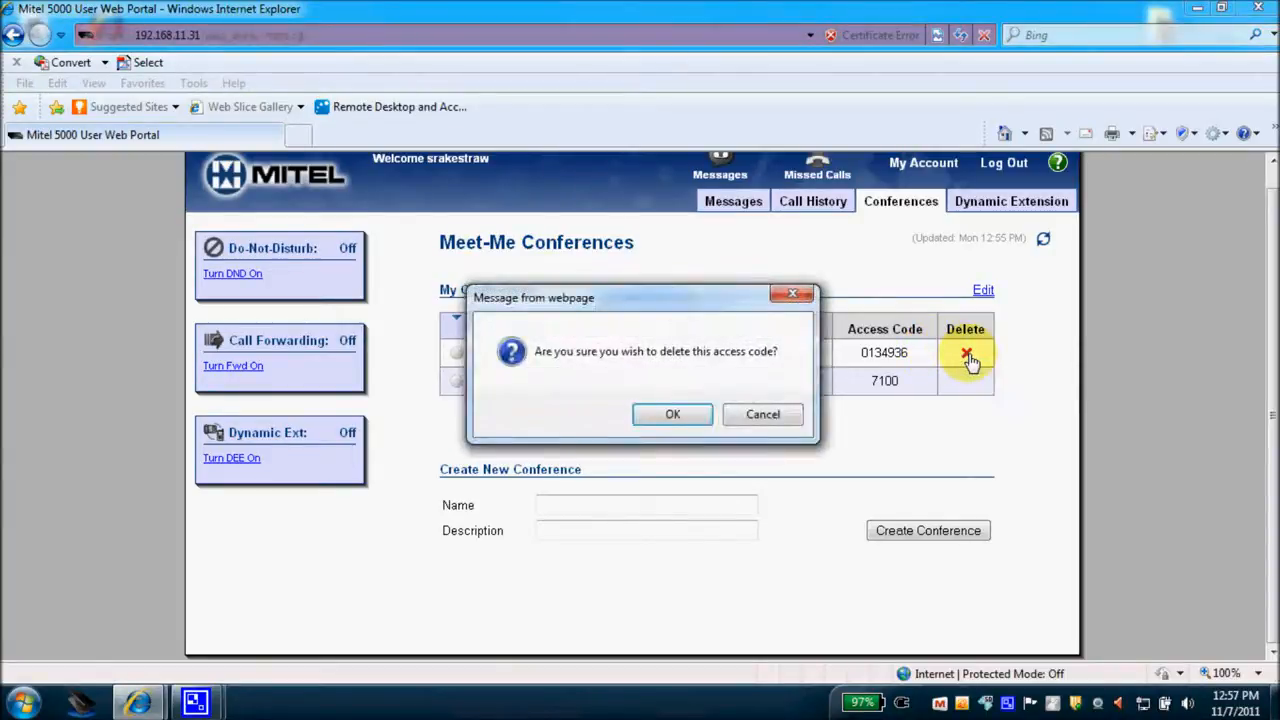
left_click(672, 415)
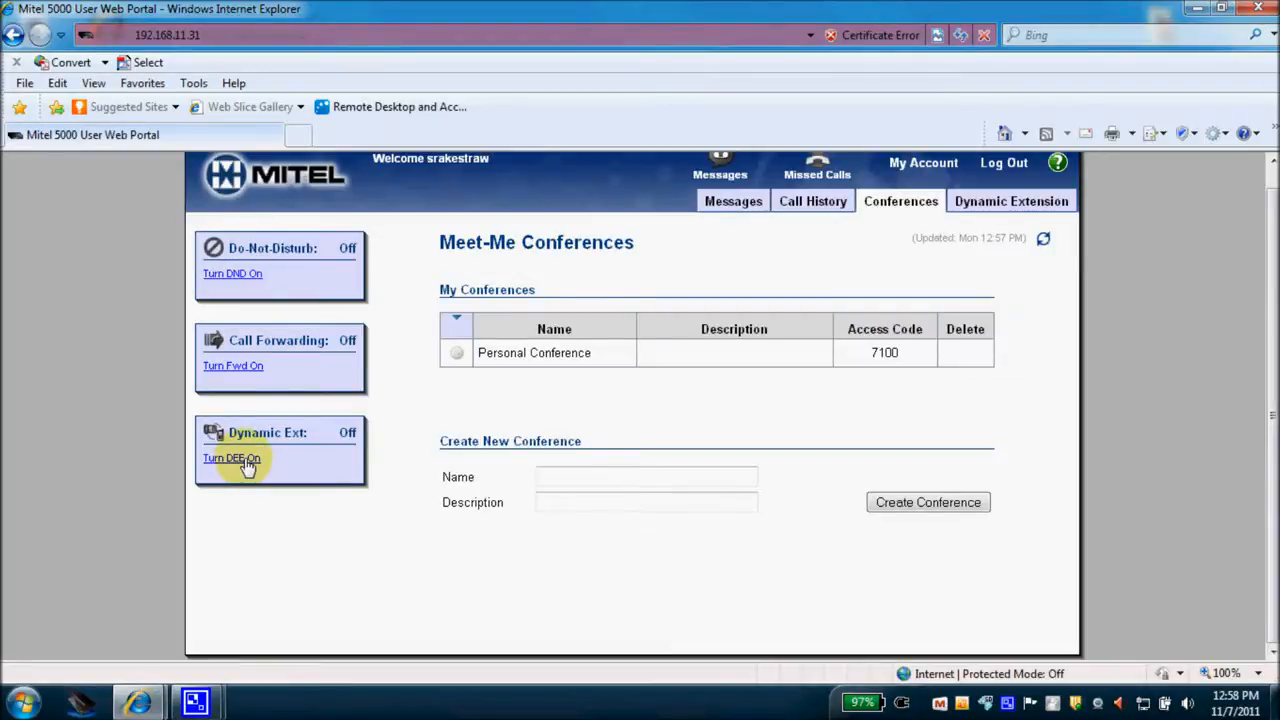
- Set the timer of routing step 1 in Dynamic Extension Express to 4 seconds and save the timers
left_click(990, 206)
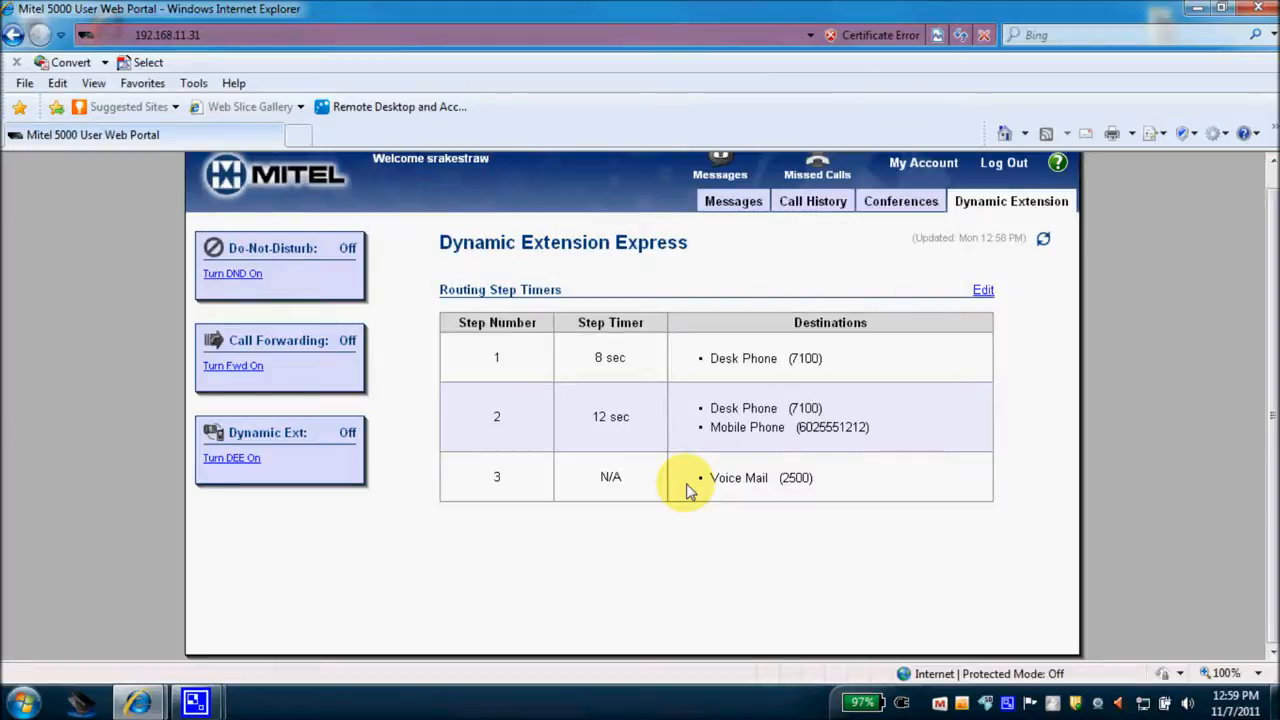
left_click(984, 292)
left_click(597, 358)
left_click_drag(599, 358, 550, 357)
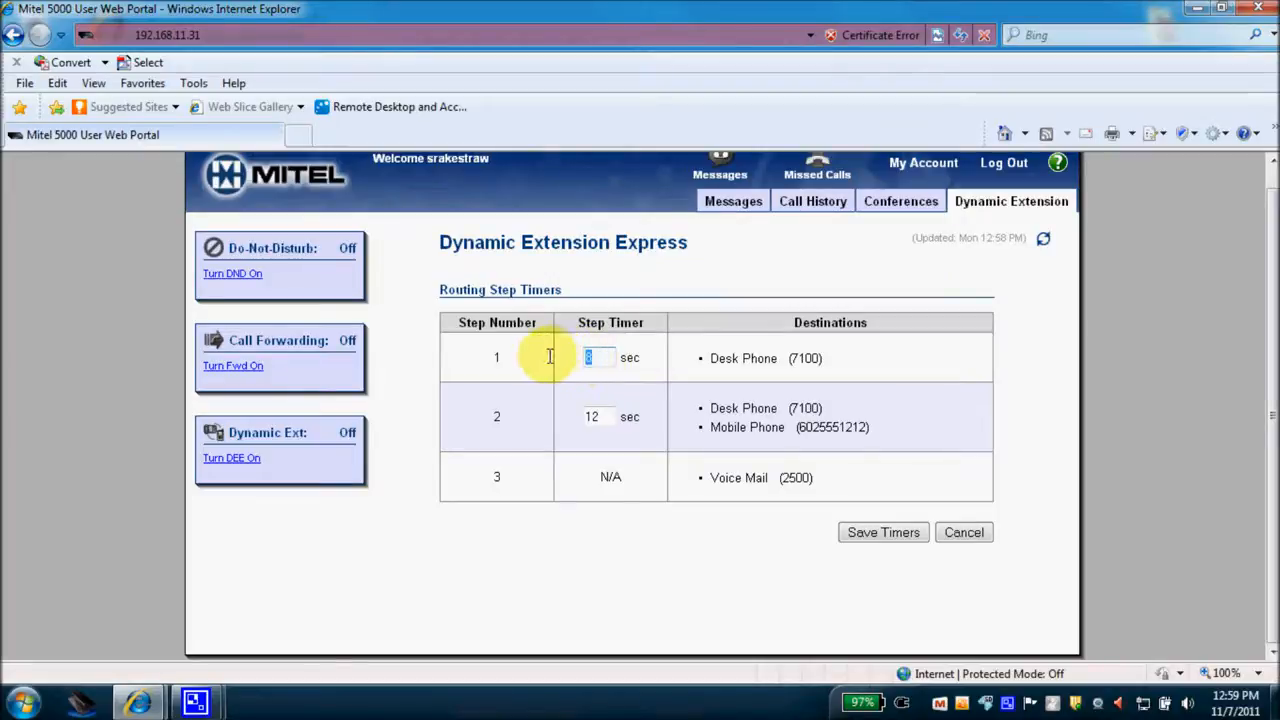
type("4")
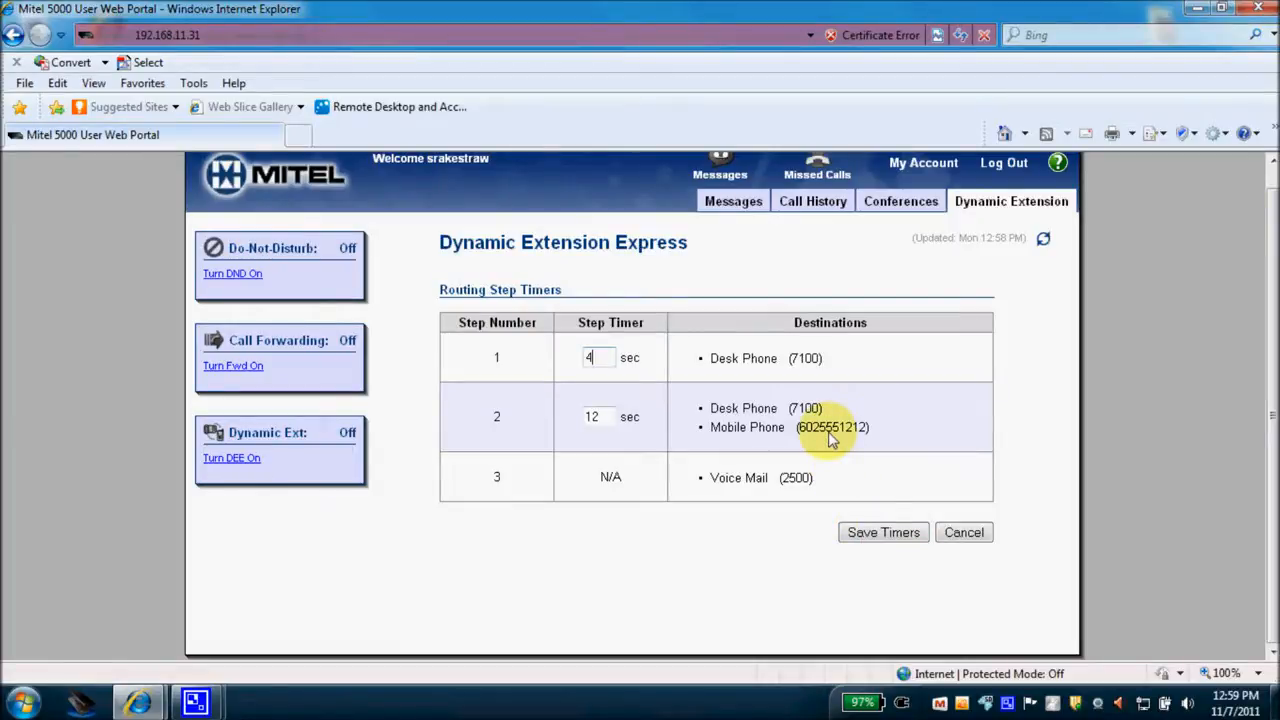
left_click(885, 536)
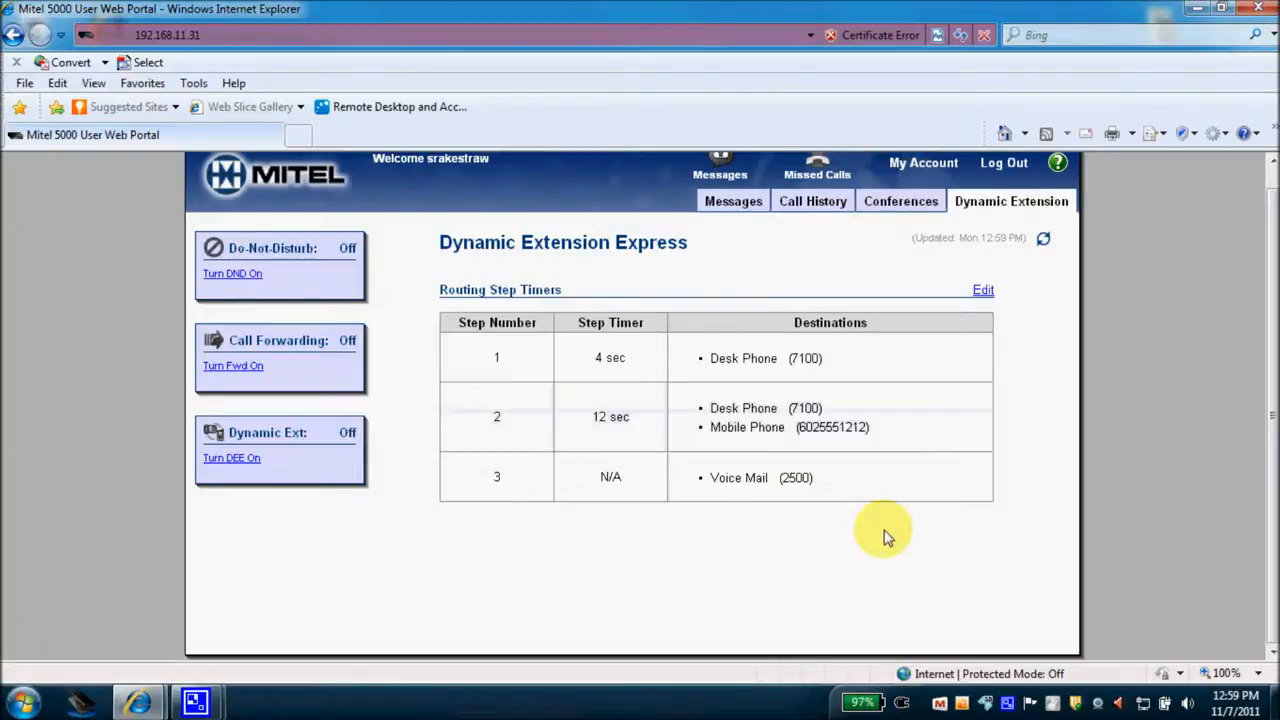
- Open the account settings and put the profile into editing to examine the mobile phone number
left_click(917, 166)
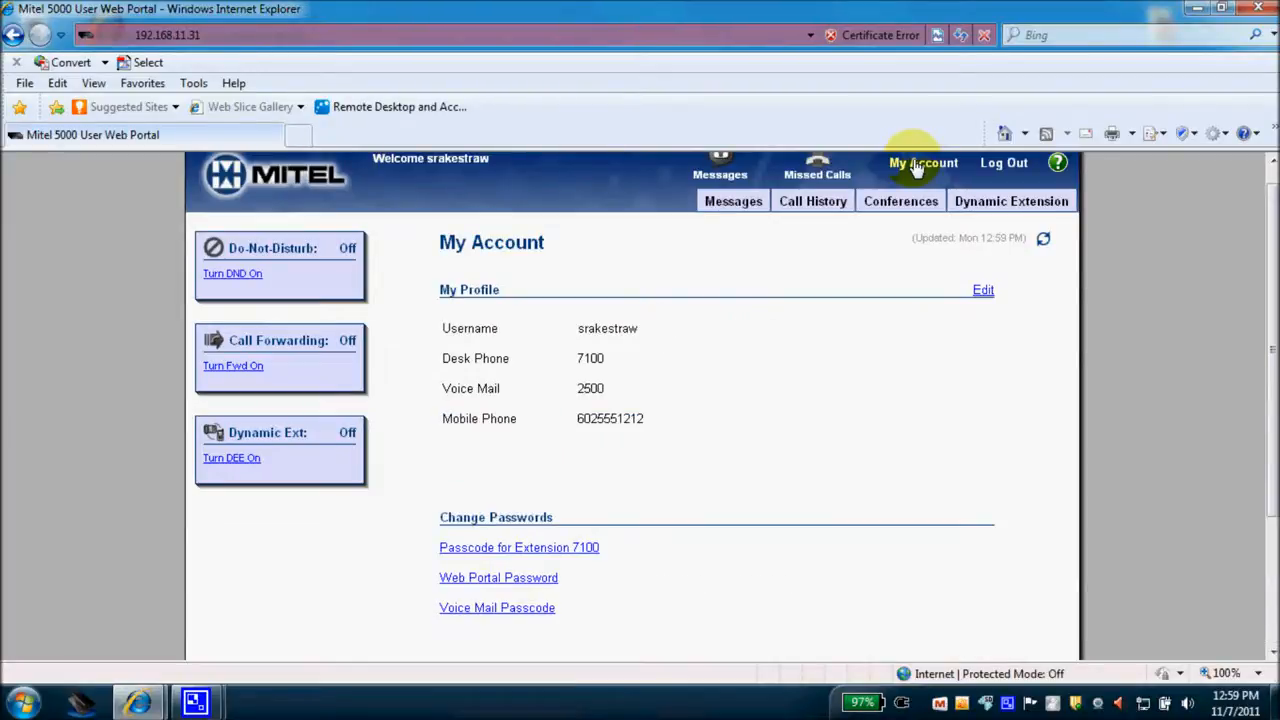
left_click(983, 291)
left_click_drag(666, 418, 574, 418)
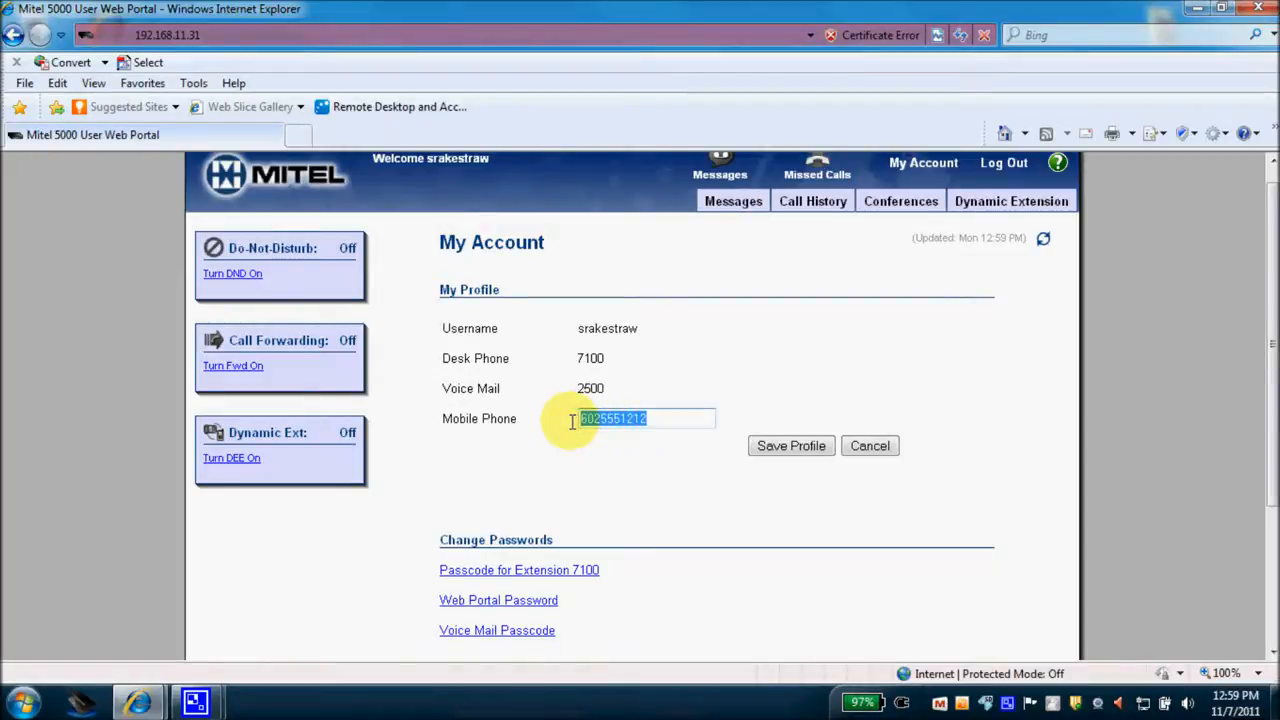
left_click(579, 477)
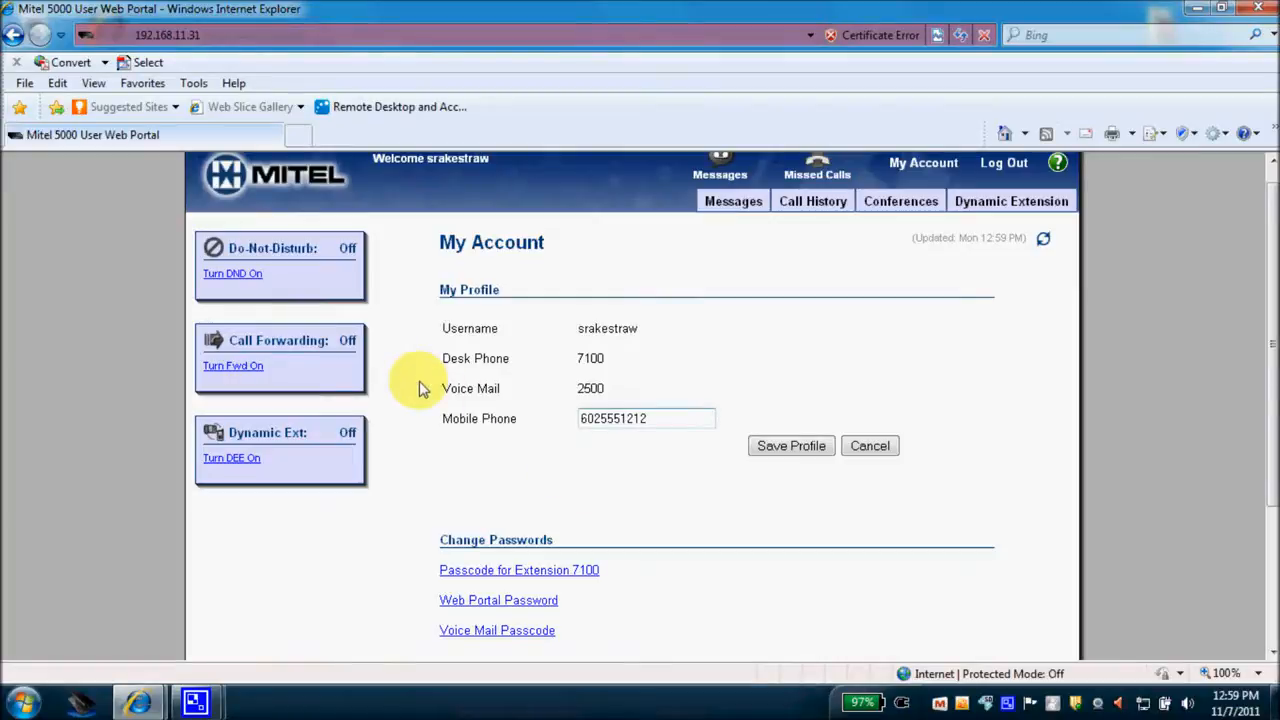
- Start call forwarding for all calls to an outside number beginning with 8, and cancel the forwarding settings
left_click(247, 368)
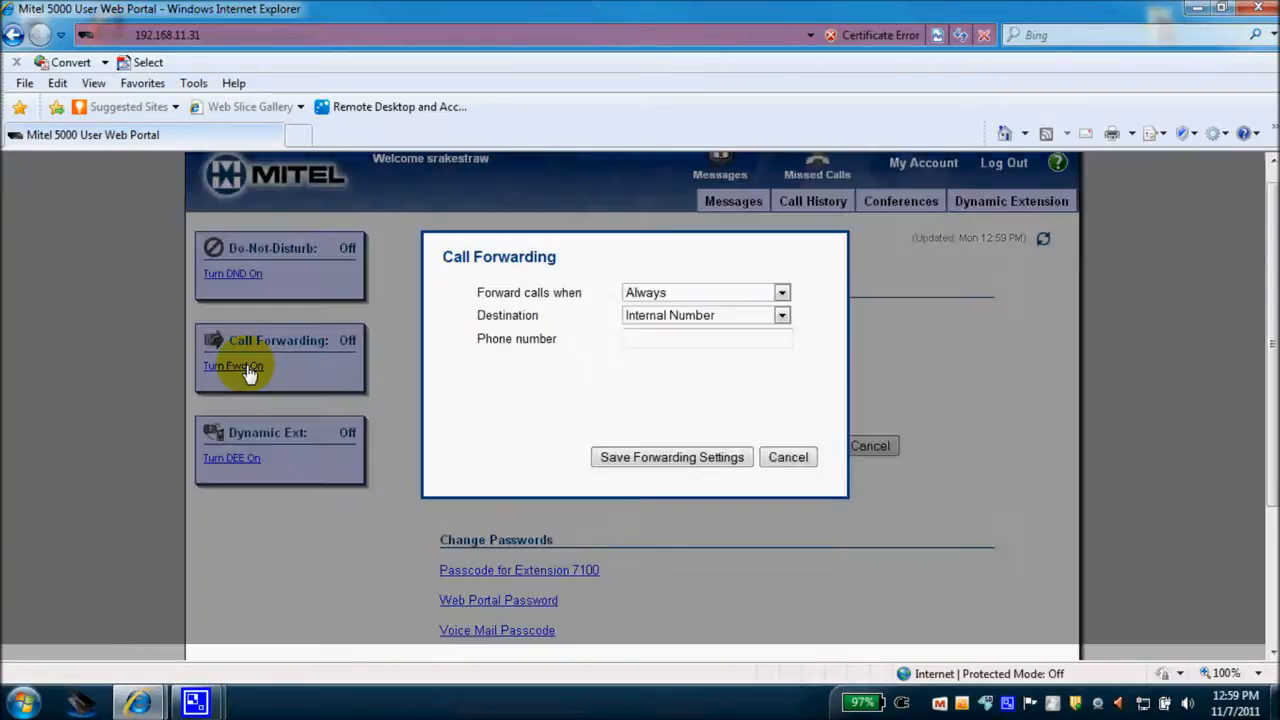
left_click(781, 315)
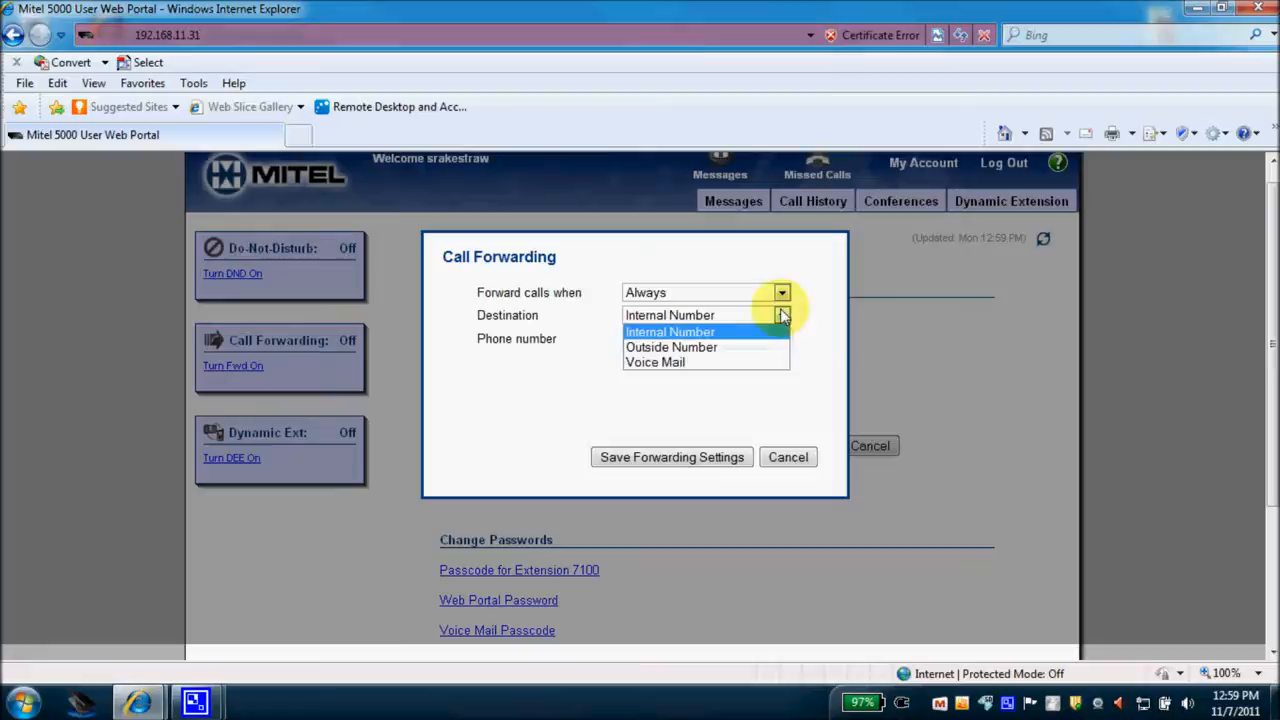
left_click(737, 347)
left_click(708, 342)
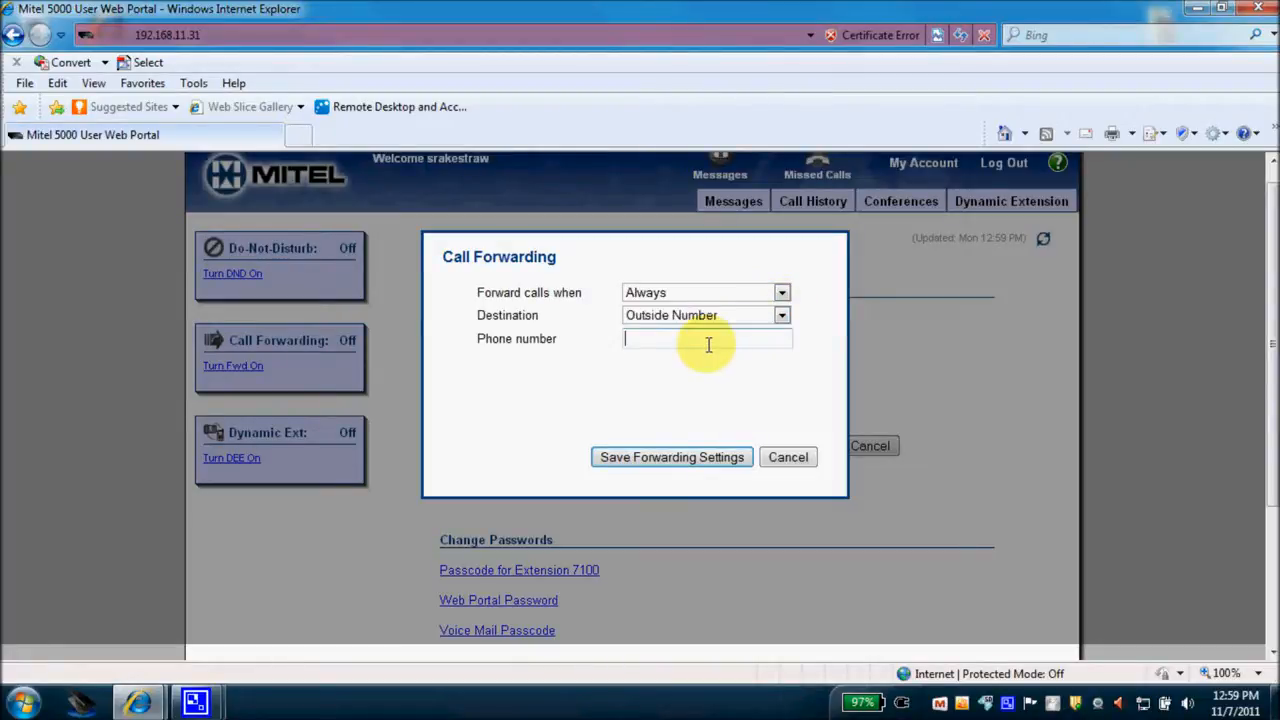
type("8")
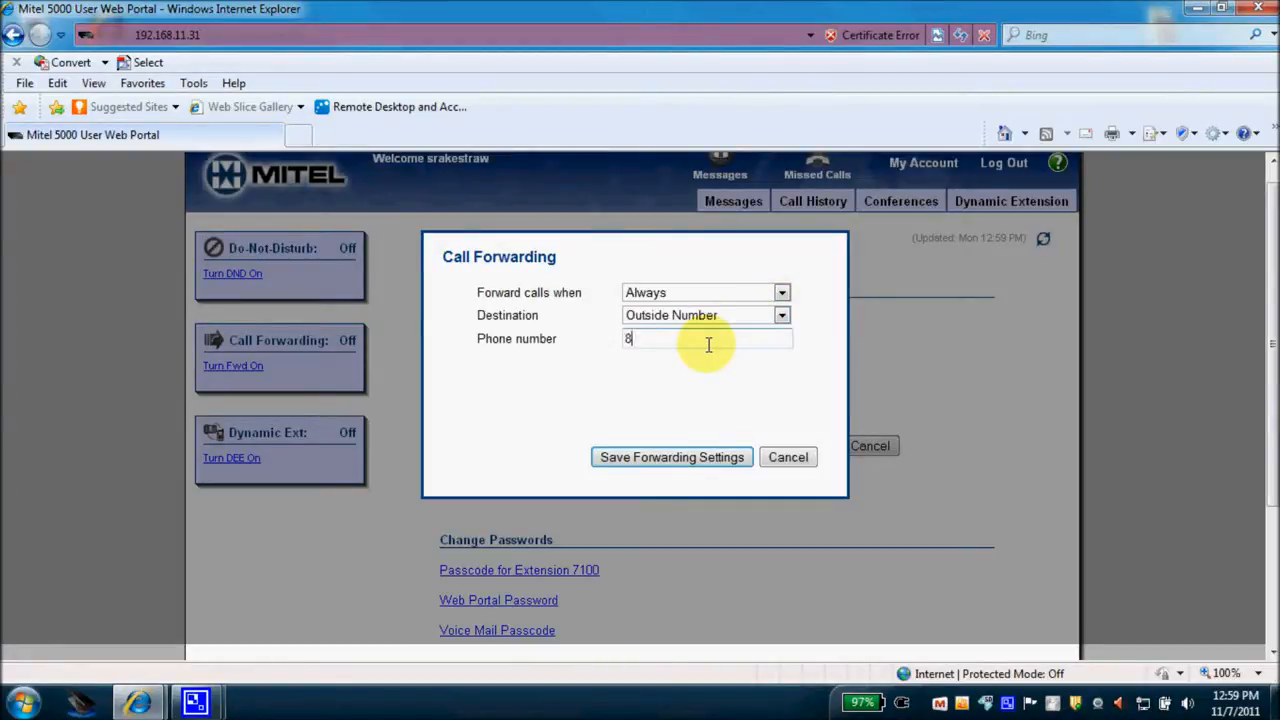
left_click(789, 456)
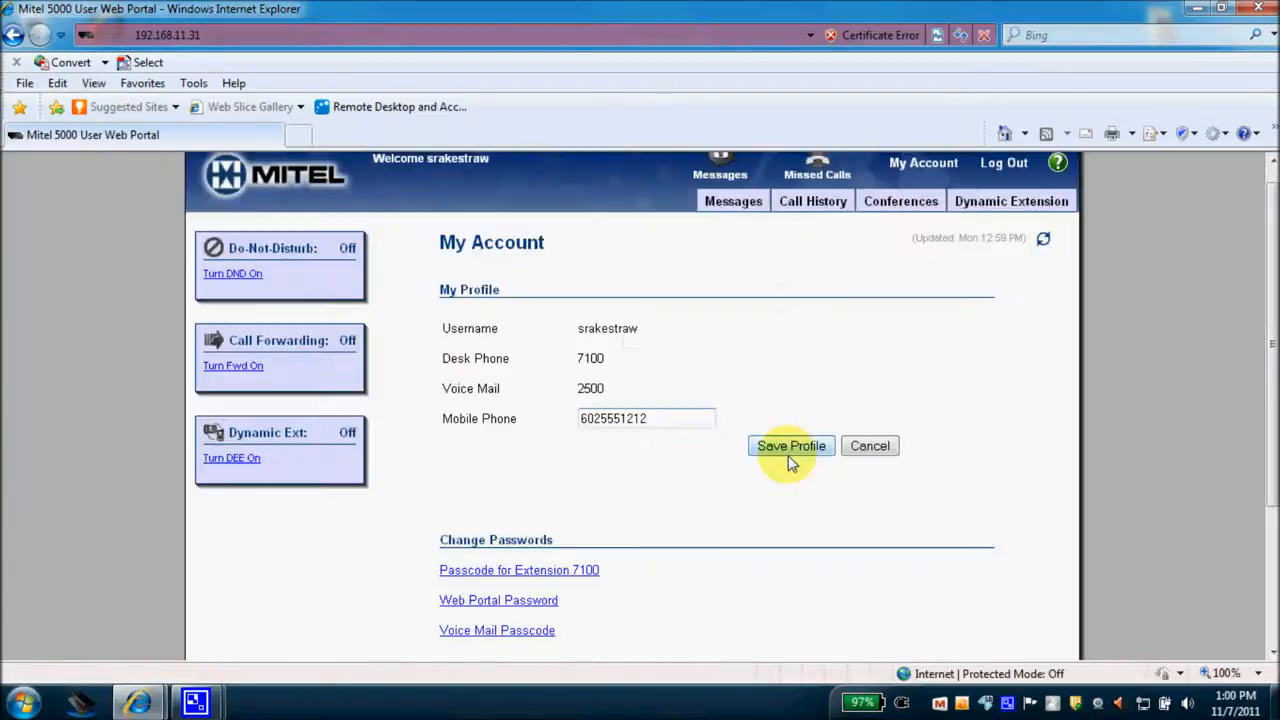
left_click_drag(657, 418, 534, 422)
left_click(590, 441)
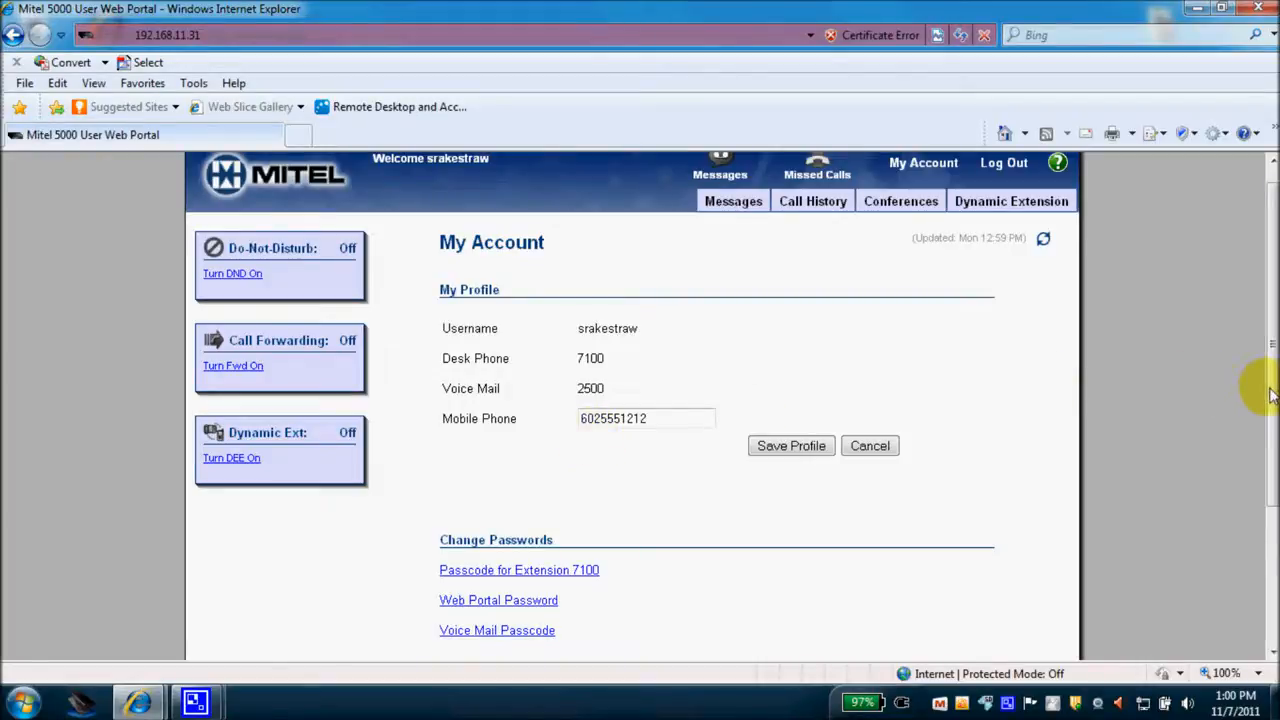
- Open the e-mail synchronization settings for editing and look over the e-mail address and message audio format
left_click_drag(1272, 396, 1274, 537)
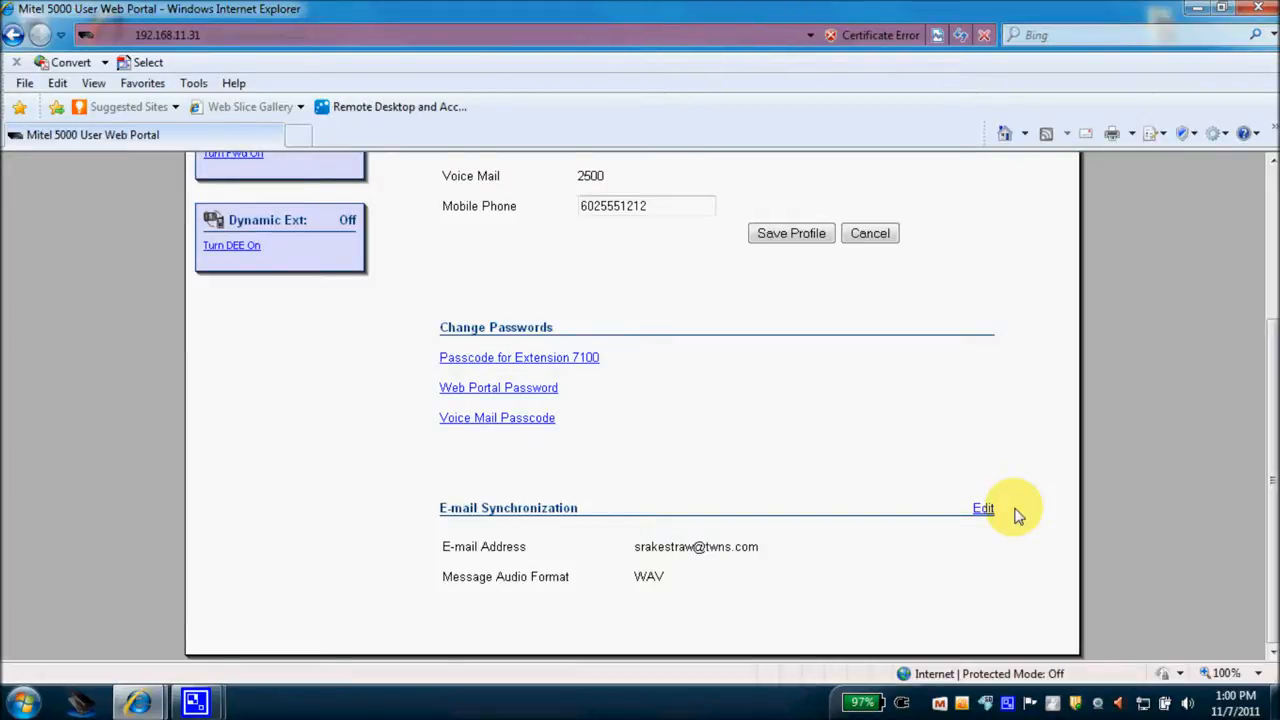
left_click(982, 513)
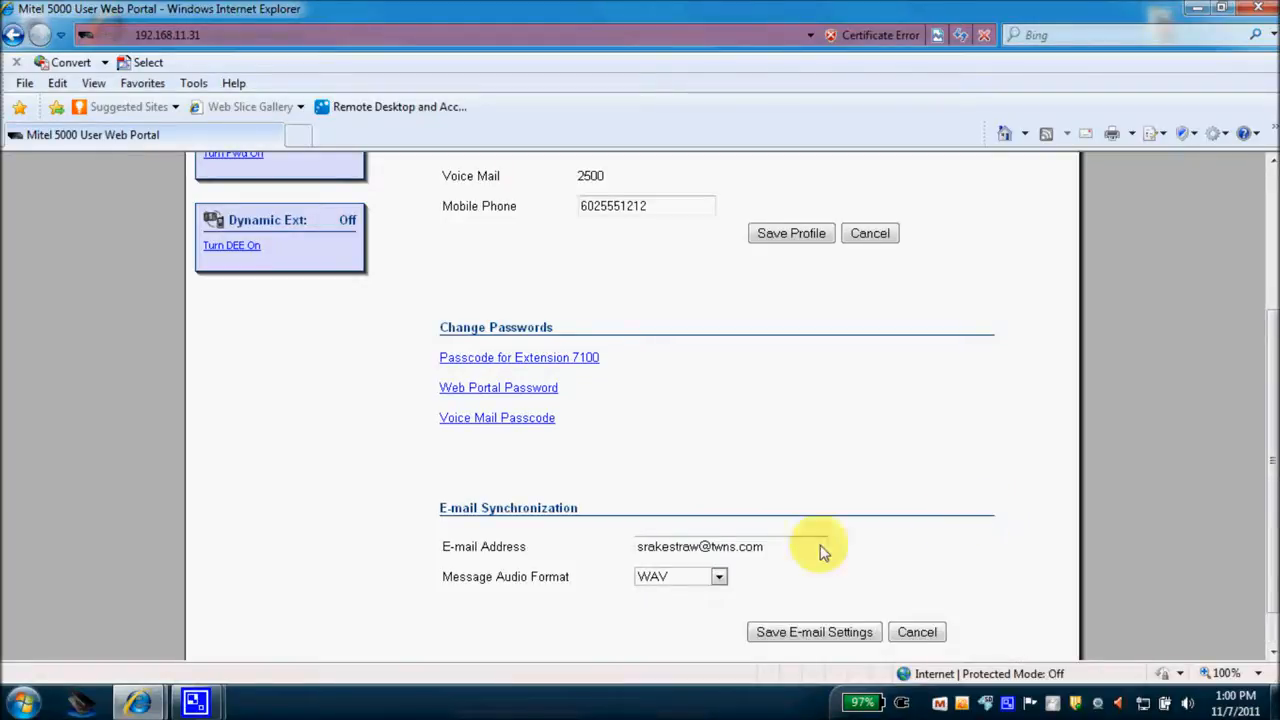
left_click(765, 547)
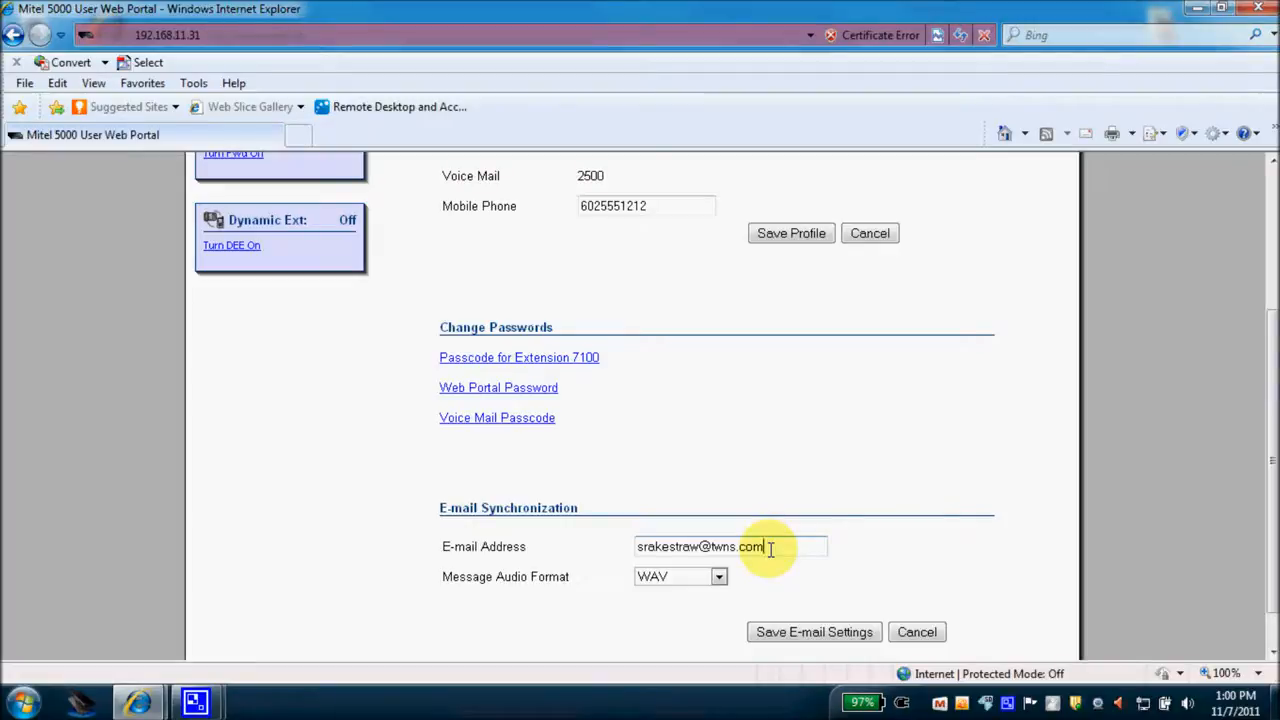
left_click_drag(1271, 486, 1268, 352)
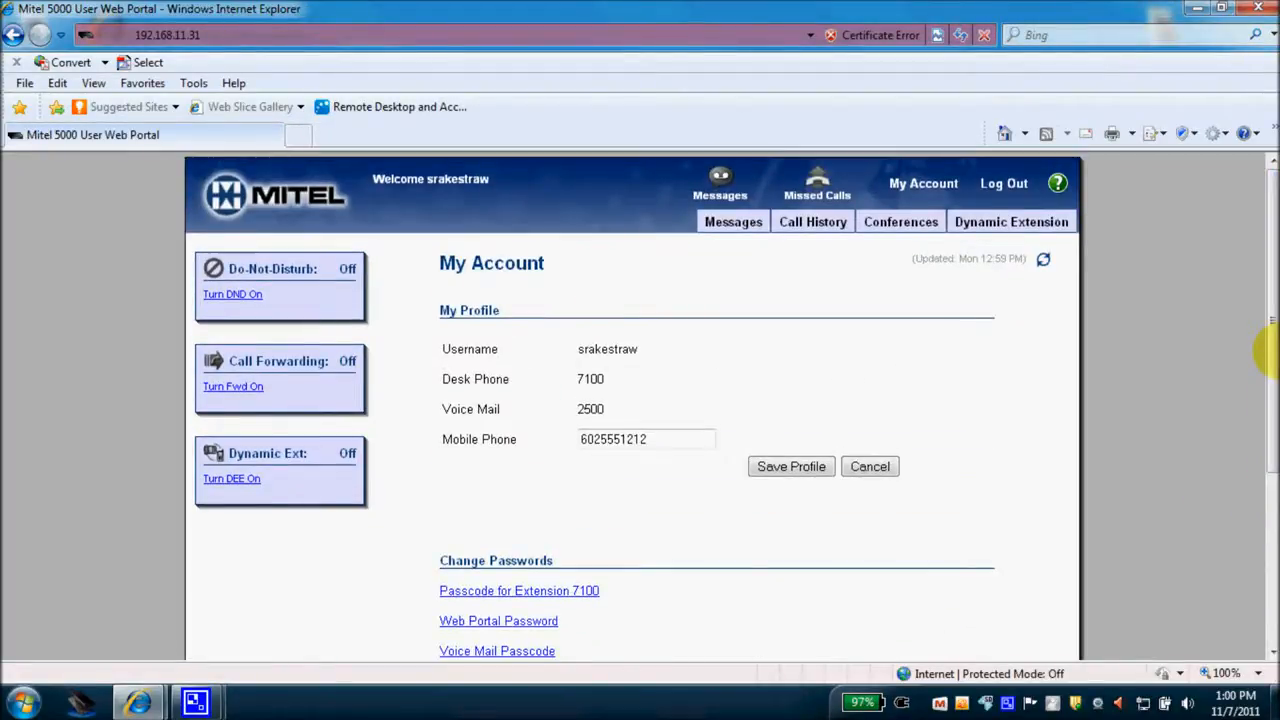